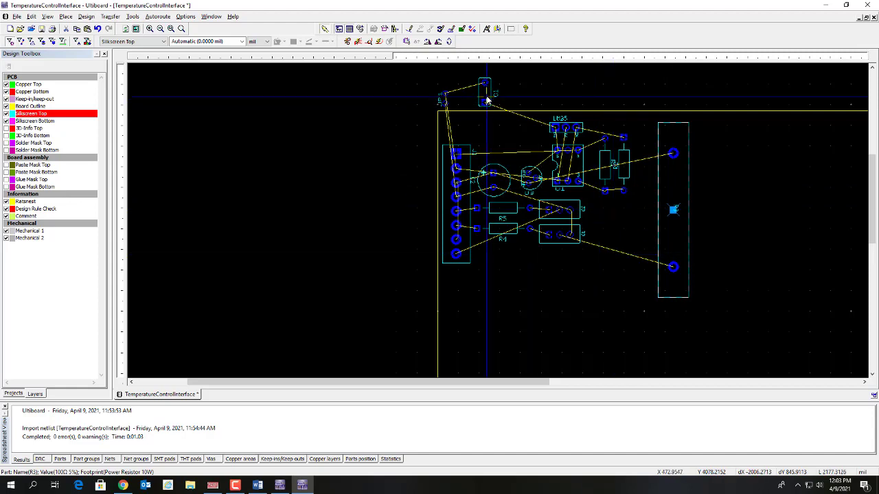
Move capacitor C1 beside the LM35 and place the rotated jumper JP1 just below C2, repositioning C2 between JP1 and connector J1
drag(490, 103, 534, 140)
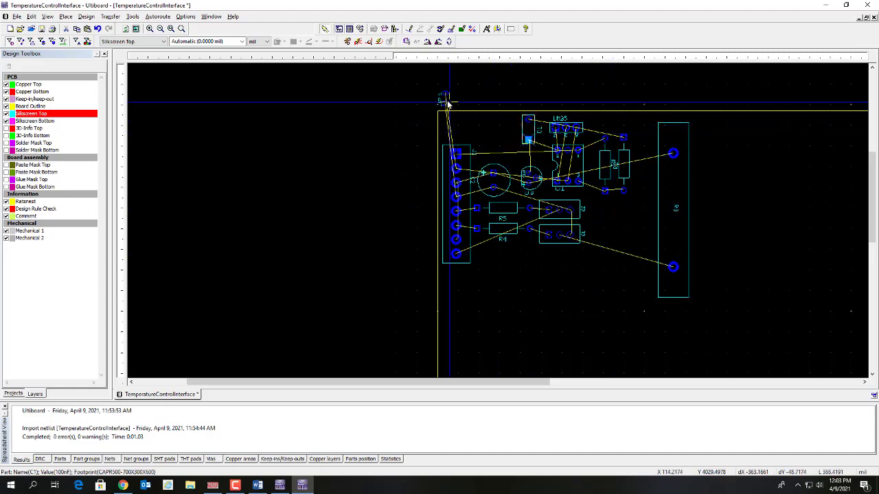
drag(444, 100, 504, 141)
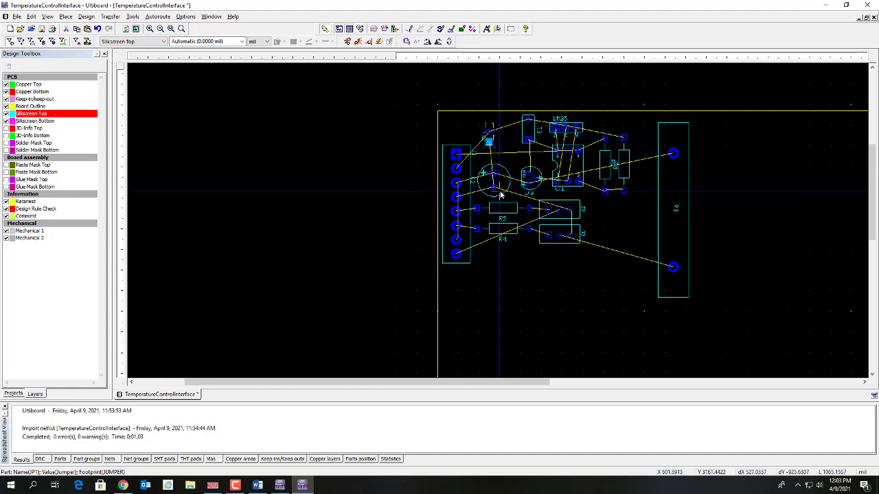
drag(504, 175, 517, 191)
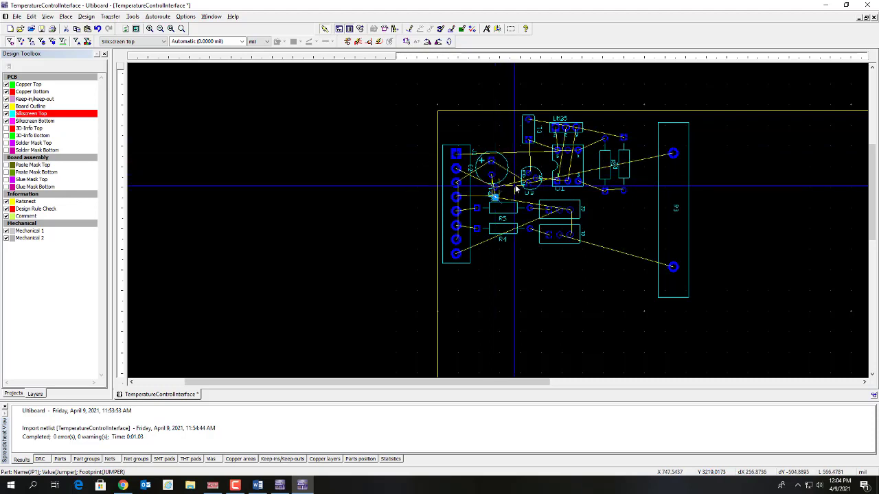
key(ctrl+r)
drag(499, 191, 507, 164)
click(504, 170)
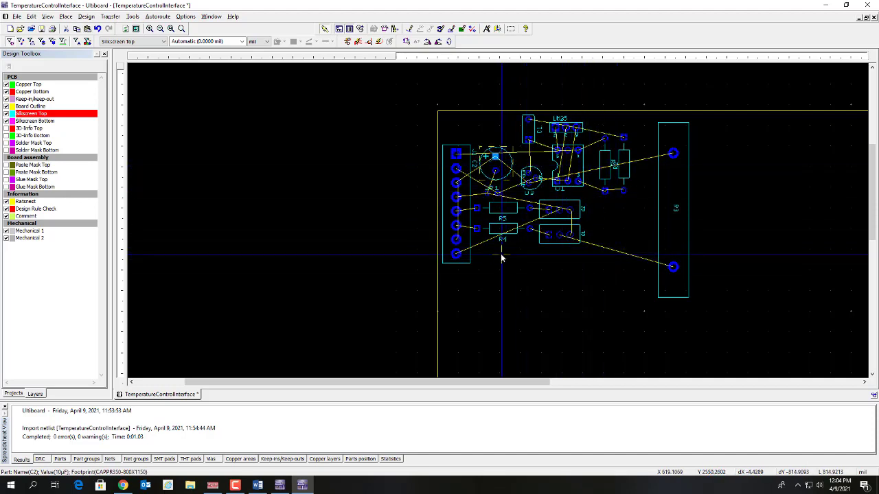
Shift the R4, R5, Q1 and Q2 group and the C1, LM35, U1, U3, R1 and R2 group downward, and bring R3 closer
drag(491, 254, 565, 234)
drag(671, 205, 657, 202)
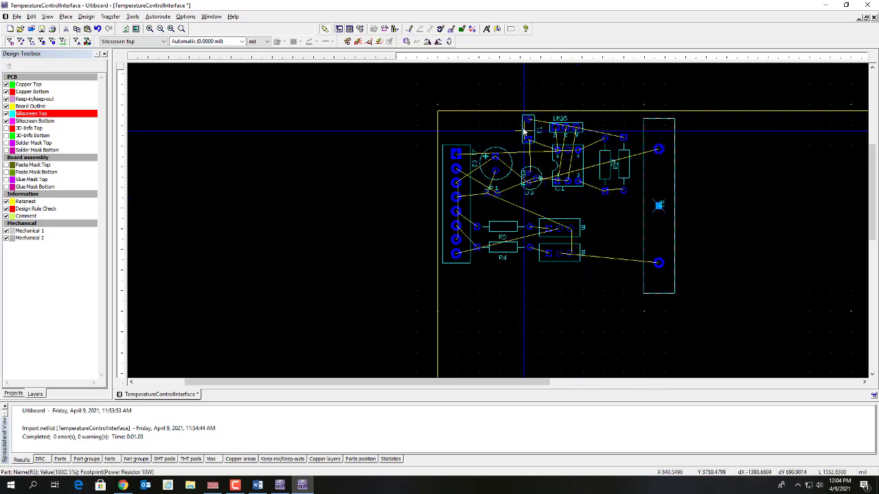
drag(520, 120, 606, 184)
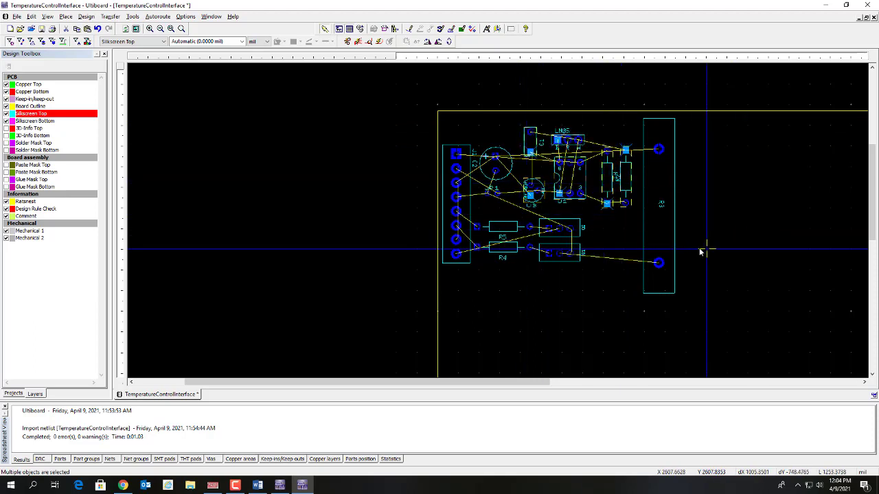
click(667, 230)
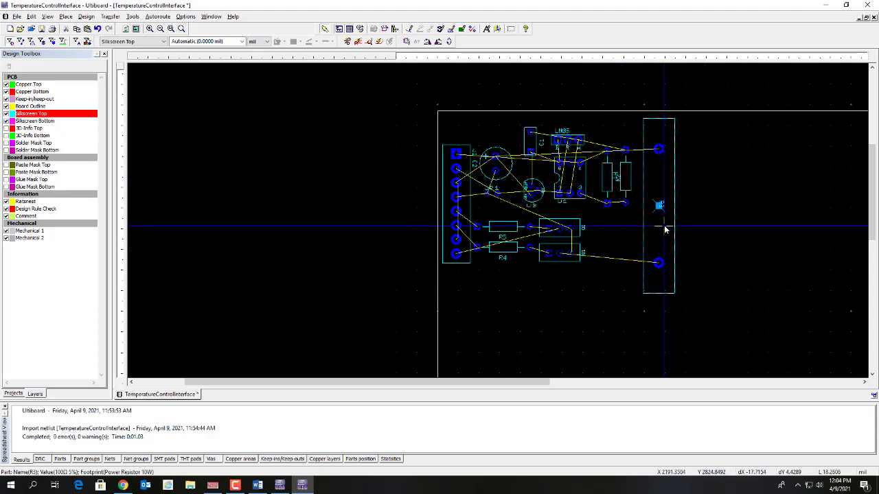
drag(666, 229, 663, 235)
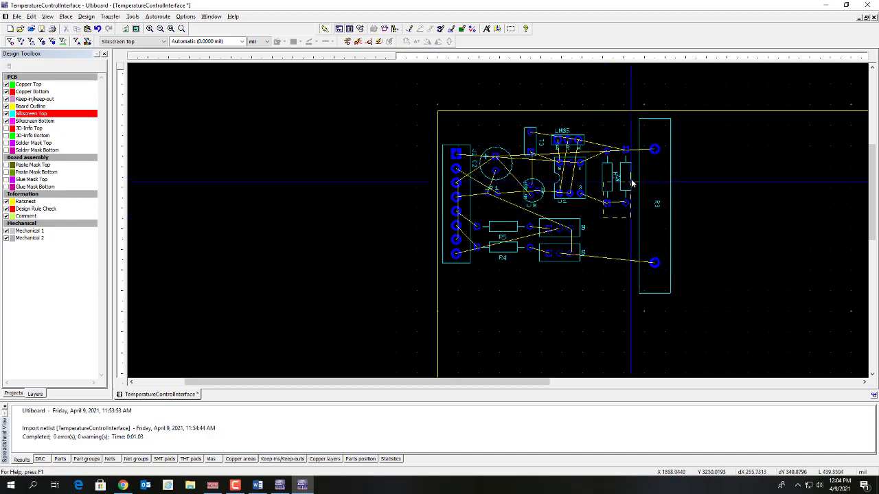
Nudge resistors R1 and R2 closer to U1 and bring power resistor R3 in toward them
click(625, 180)
drag(626, 180, 649, 189)
click(654, 189)
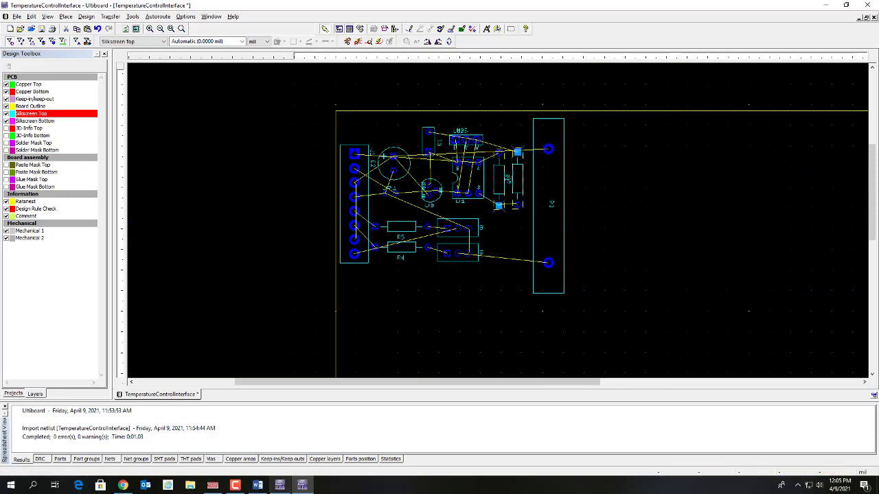
Switch to the Word project instructions, read the section on reducing the board outline, and return to Ultiboard
click(258, 486)
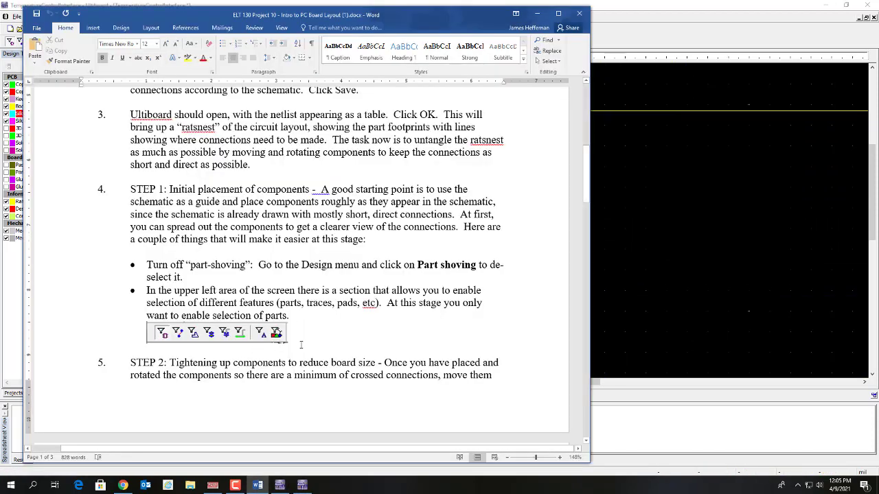
scroll(300, 345, down, 7)
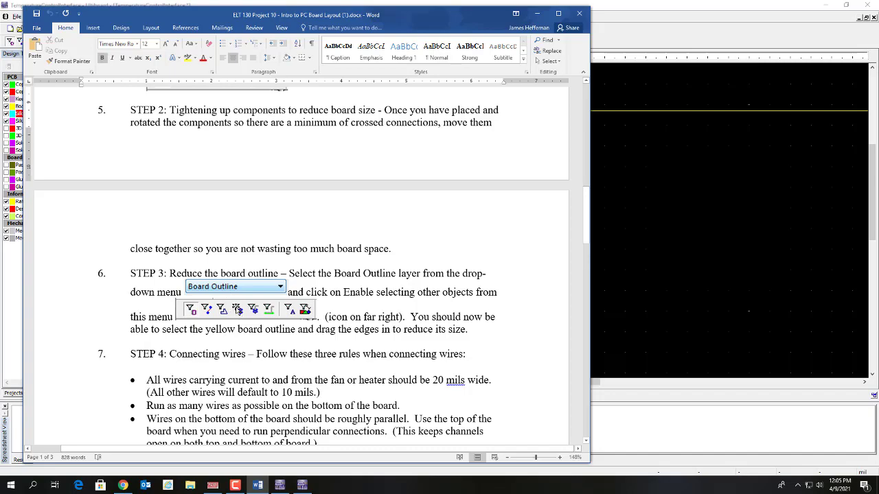
click(652, 254)
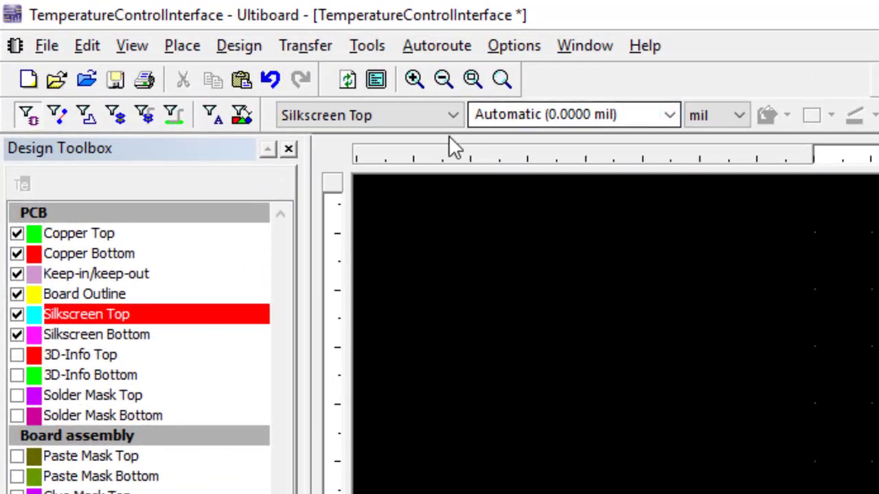
Make Board Outline the active layer and enable selecting other objects
click(456, 114)
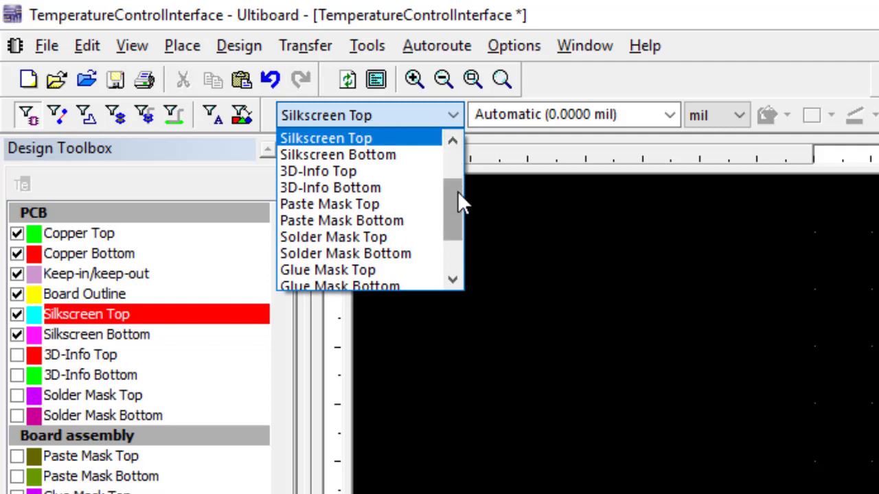
scroll(458, 191, up, 2)
click(334, 187)
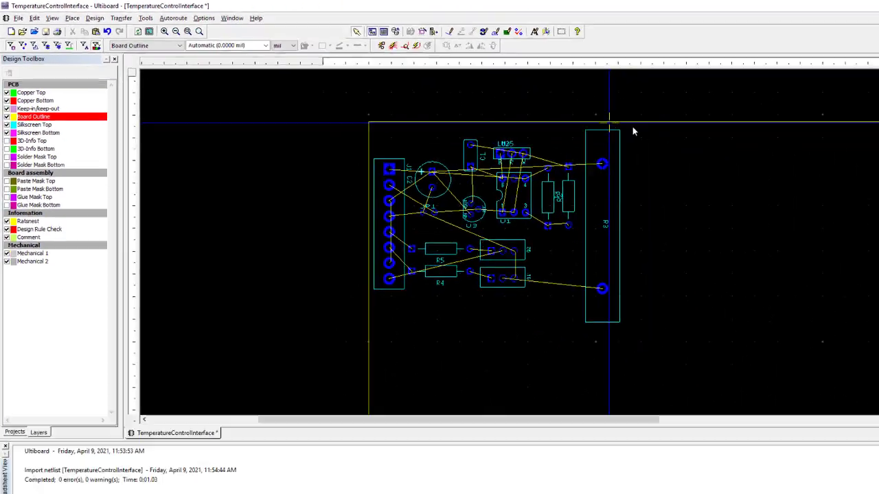
Shrink the board outline around the placed components to about 2500 by 1847 mil
click(645, 123)
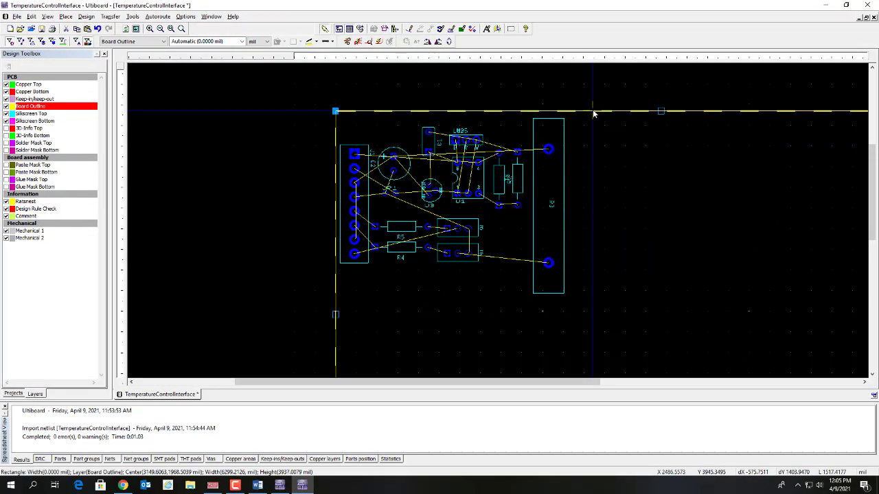
scroll(620, 179, down, 2)
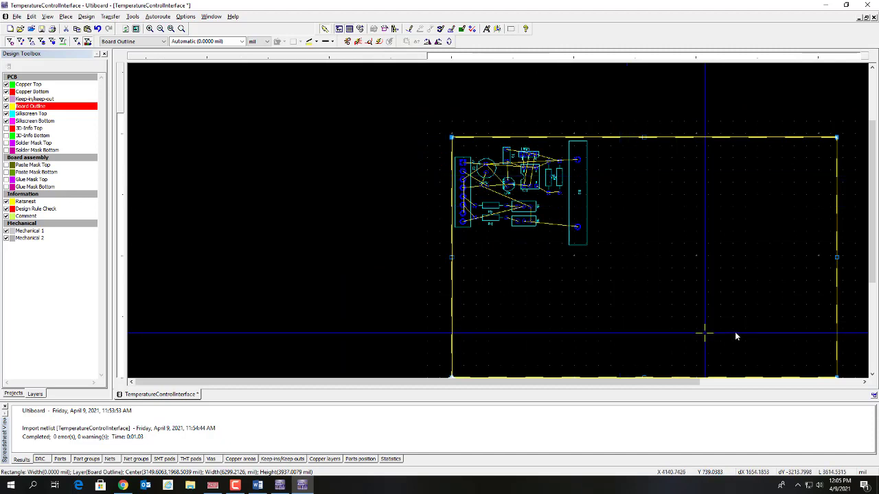
scroll(755, 344, down, 1)
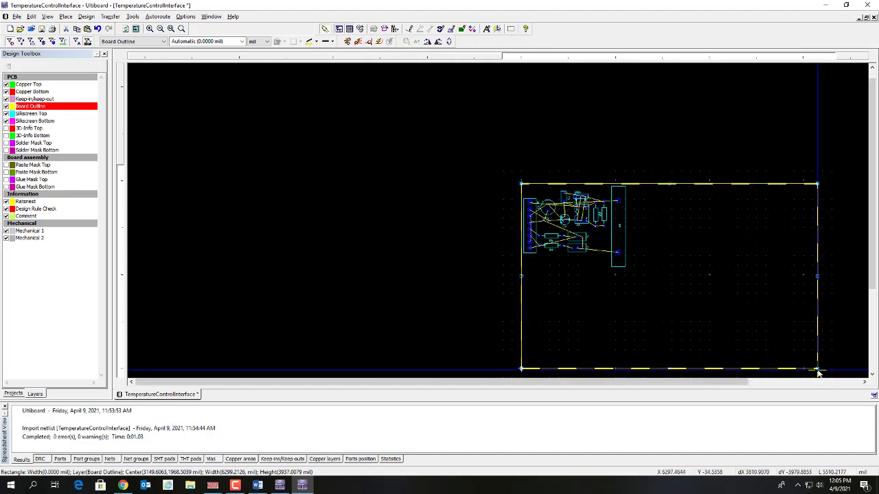
drag(818, 369, 640, 273)
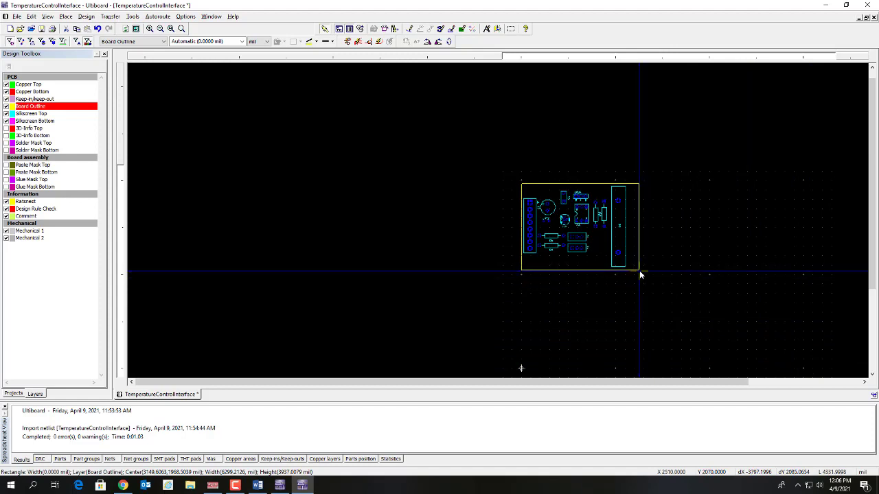
scroll(641, 250, up, 3)
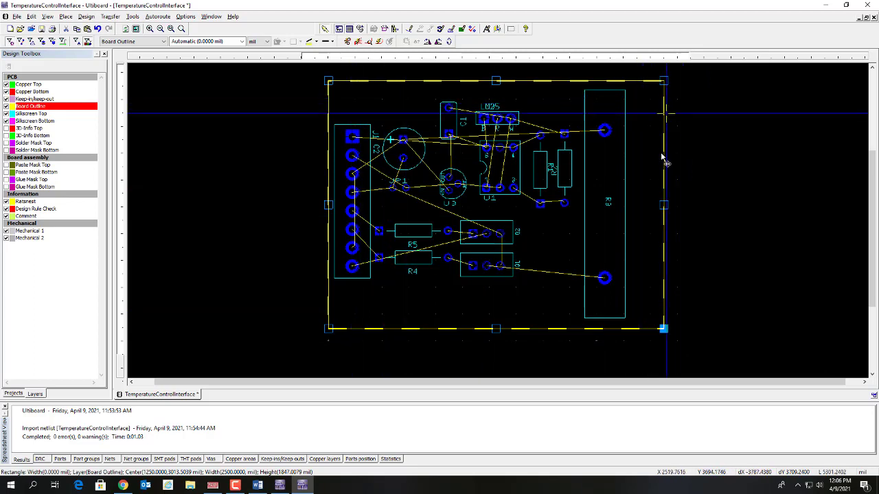
click(700, 224)
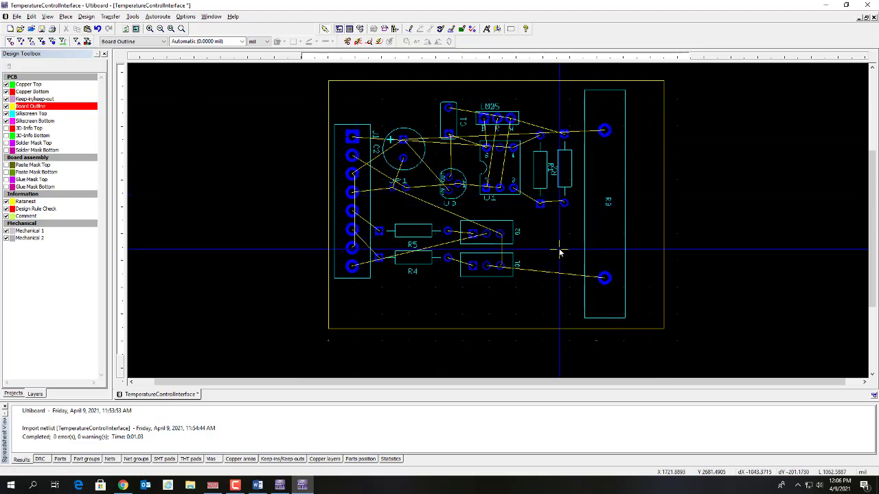
Switch to the Word instructions, read the three rules for connecting wires in STEP 4, and return to Ultiboard
click(257, 486)
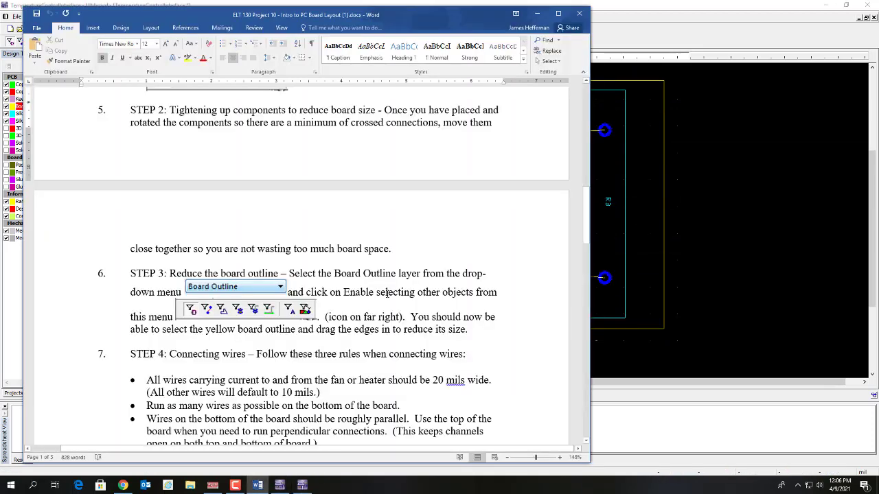
scroll(364, 330, down, 2)
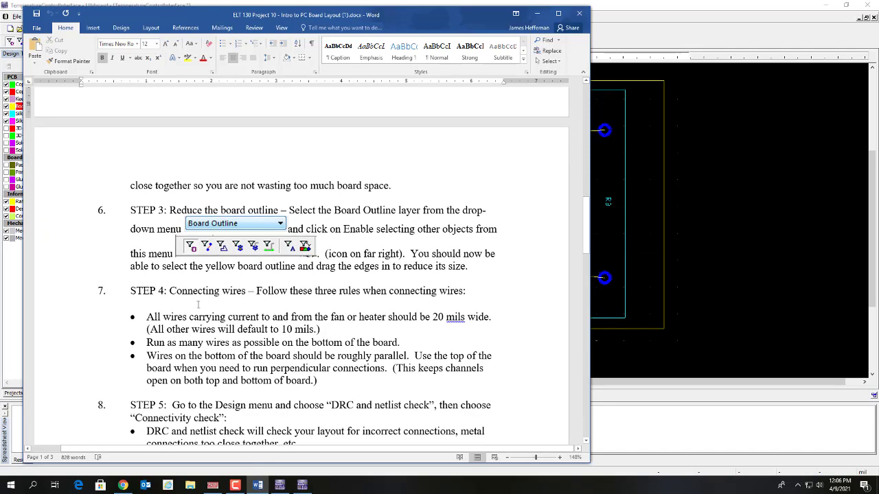
scroll(199, 304, down, 1)
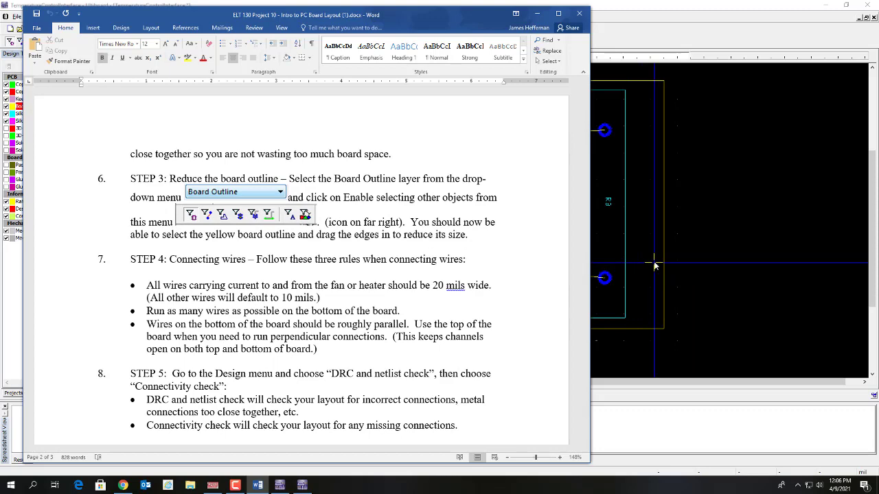
click(701, 253)
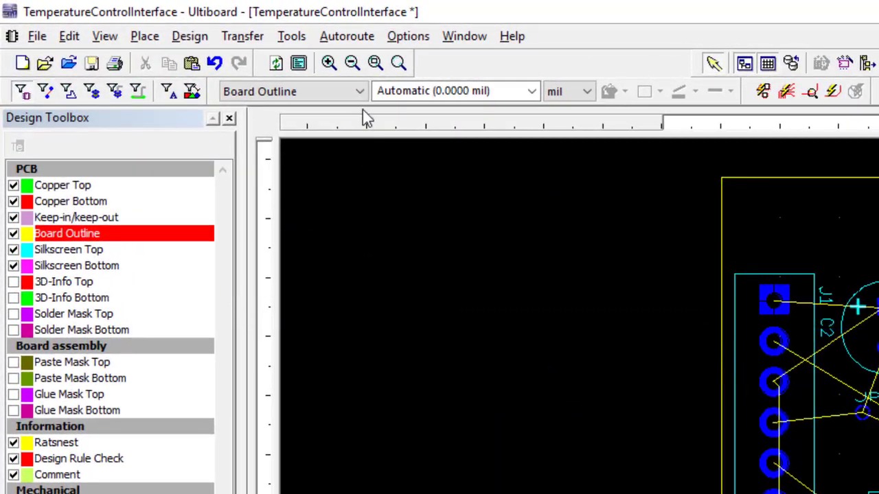
Make Copper Bottom the active layer for routing wires
click(363, 92)
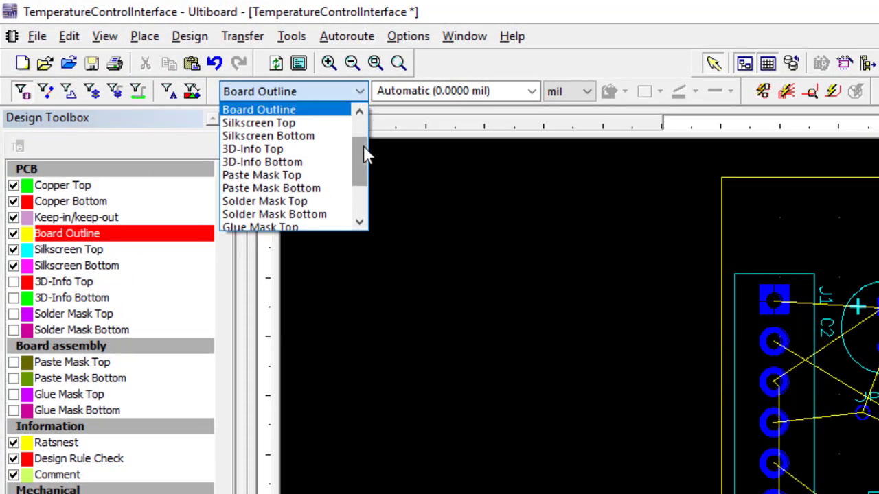
scroll(366, 118, up, 1)
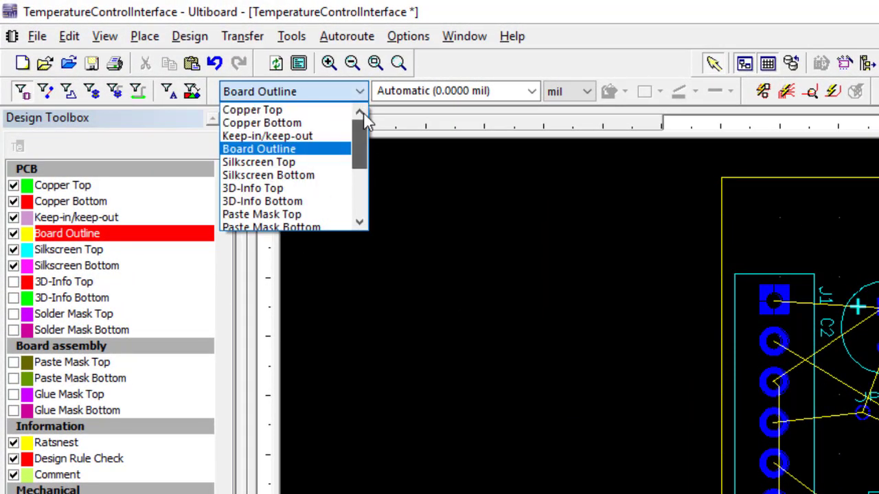
click(291, 127)
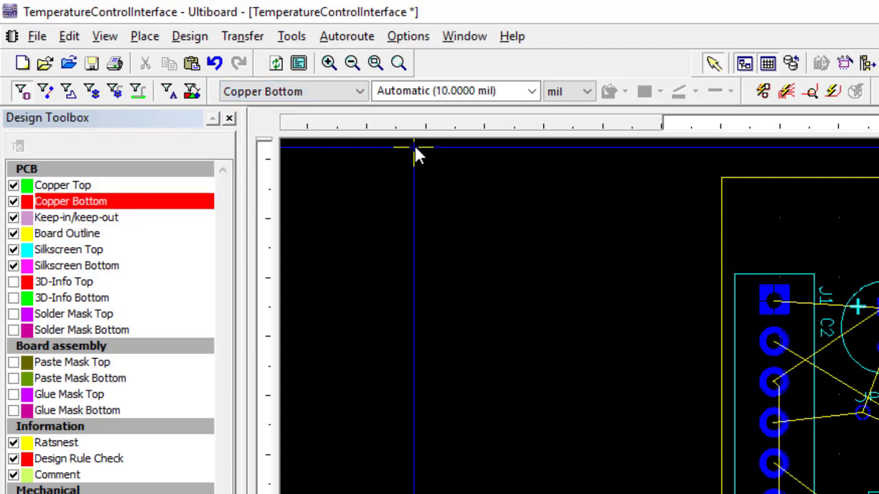
Using the Line tool, route a 10 mil trace from J1's fifth pad to the square pad of R5
click(141, 39)
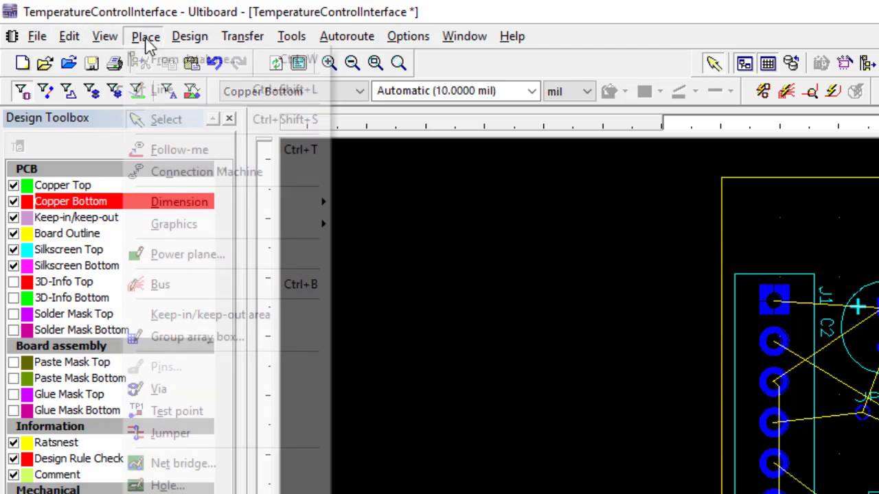
click(165, 90)
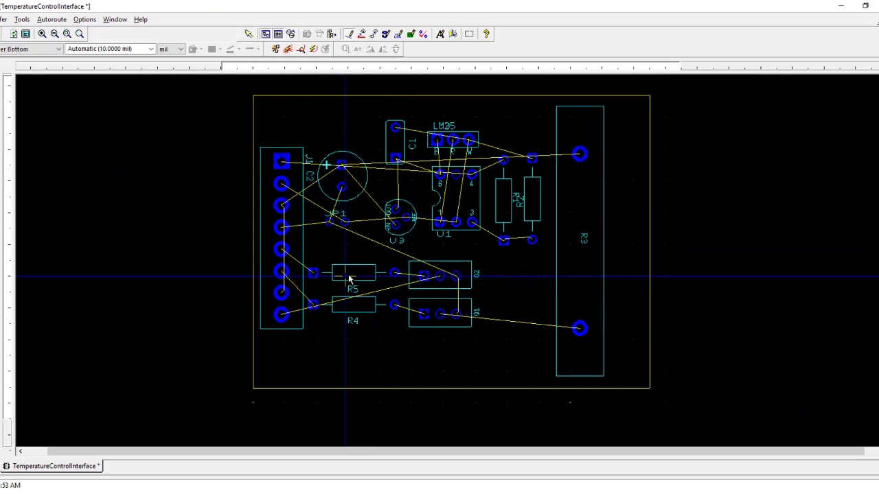
click(282, 248)
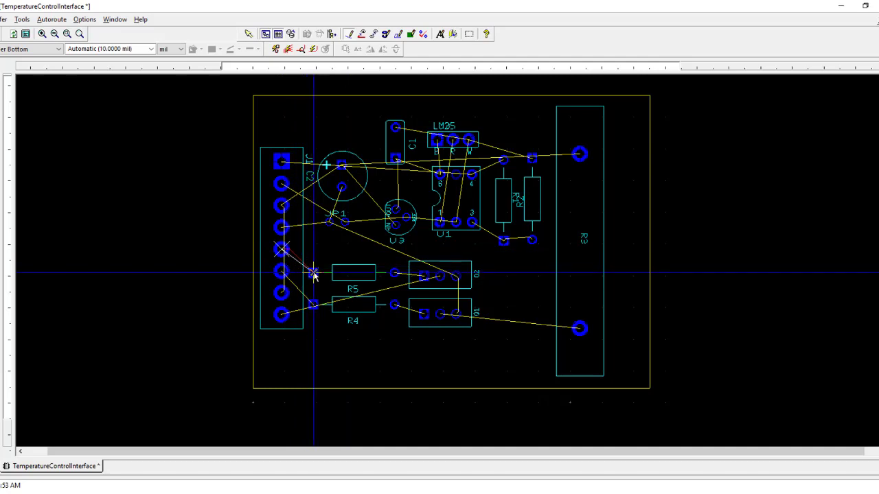
click(312, 274)
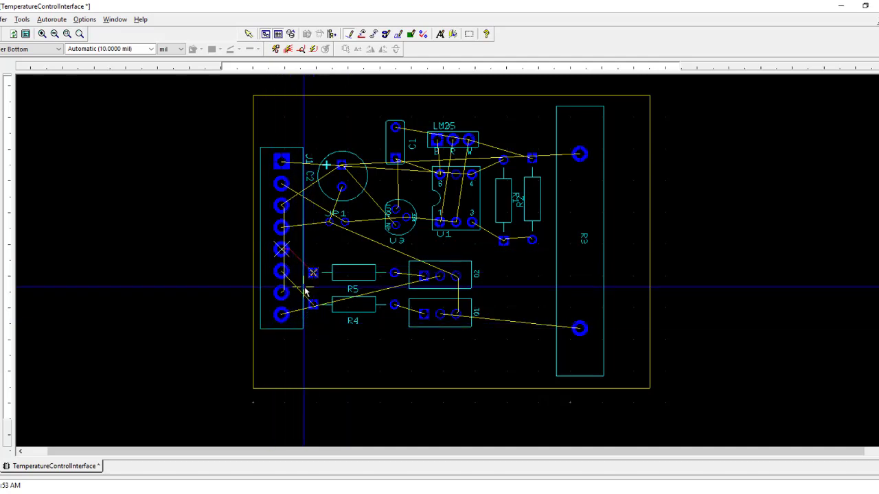
Route a 10 mil bottom-copper trace from J1's sixth pad to the square pad of R4
scroll(310, 283, up, 2)
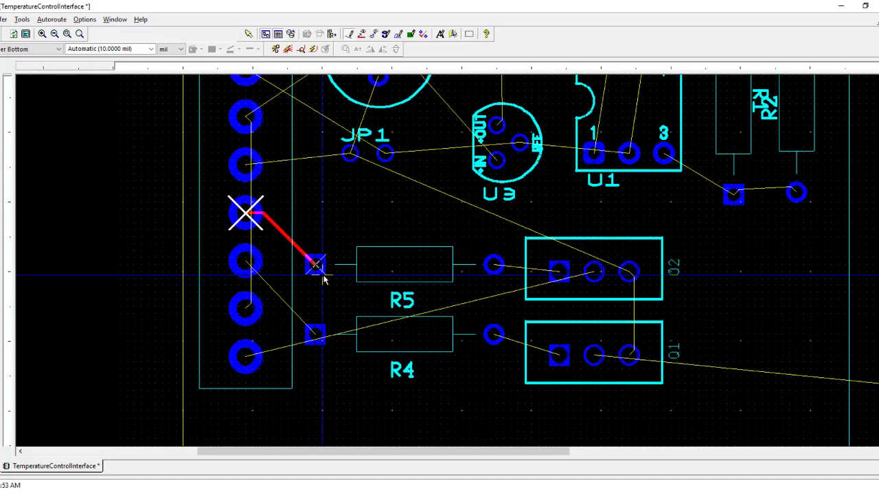
scroll(324, 280, up, 1)
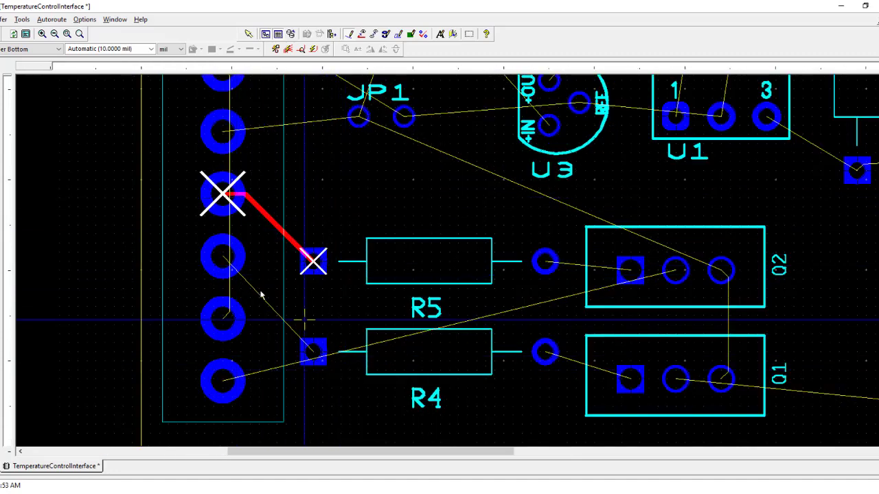
click(224, 260)
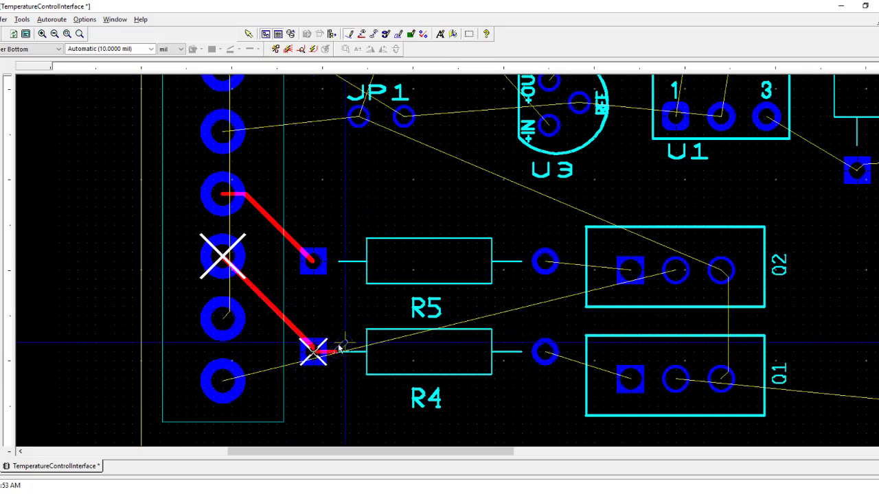
click(314, 352)
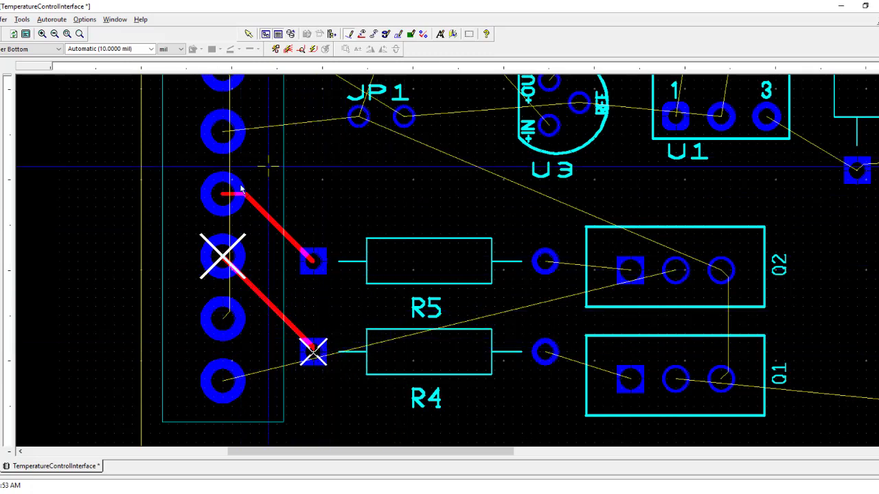
Route 10 mil bottom-copper traces from R5's round pad to Q2's square pad and from R4's round pad to Q1's square pad
click(545, 262)
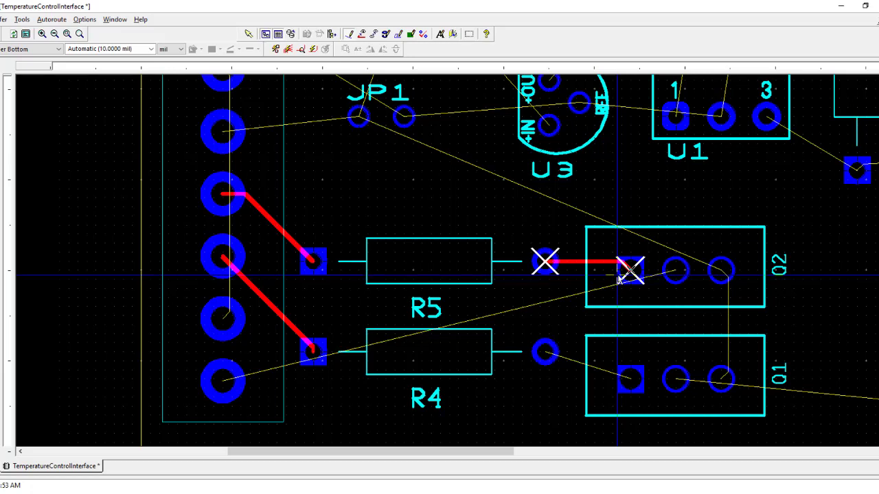
click(545, 352)
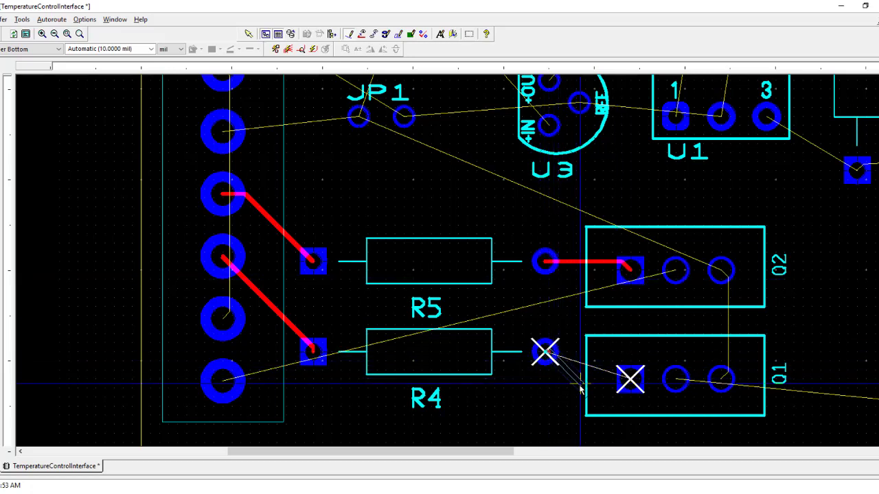
click(635, 385)
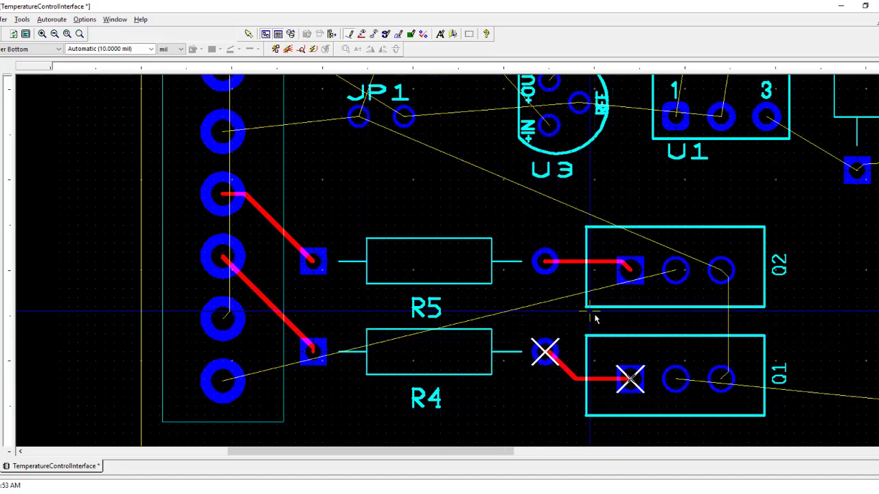
Switch to the Multisim schematic to check how Q2 is connected to J1 and ground, and return to Ultiboard
scroll(599, 319, down, 2)
scroll(664, 379, down, 3)
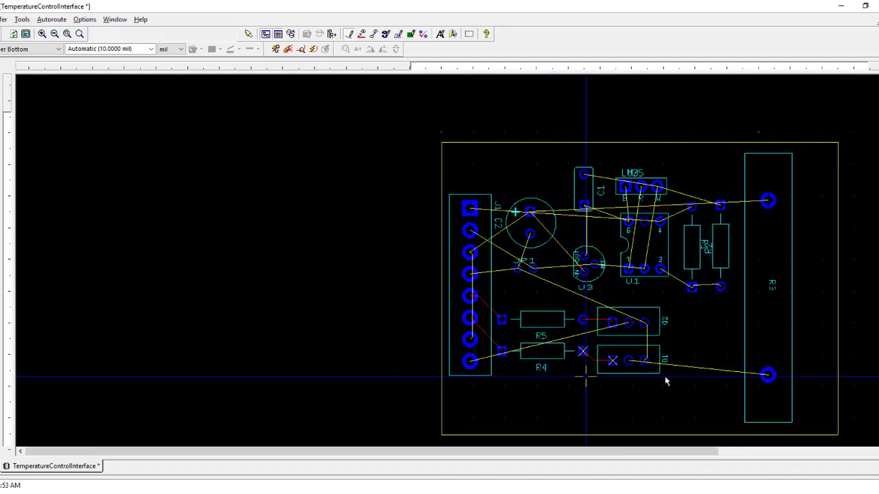
scroll(761, 378, up, 3)
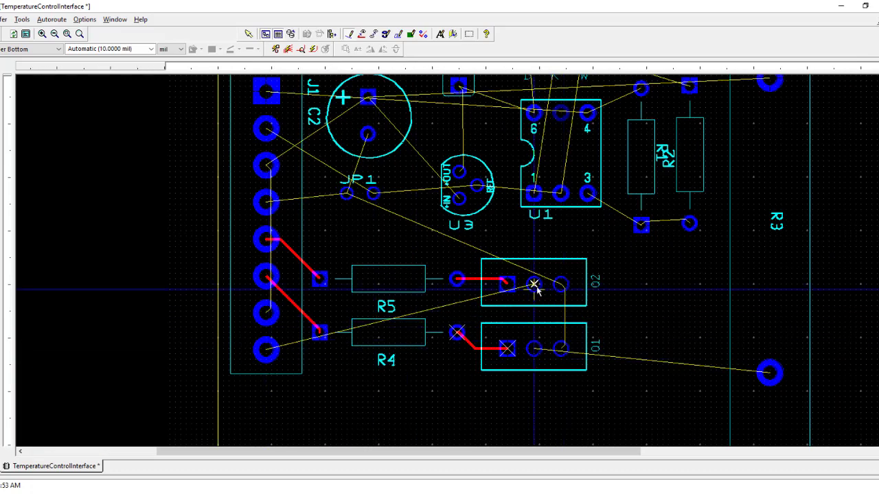
key(alt+Tab)
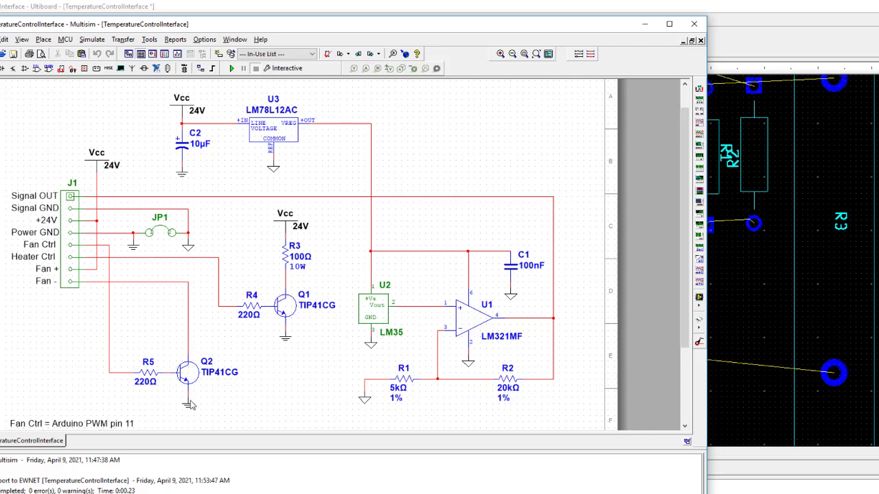
click(738, 302)
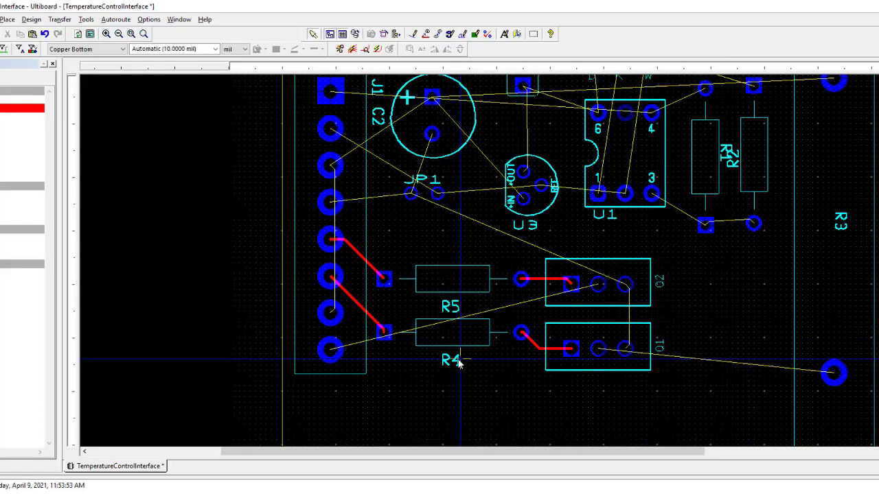
Using the Line tool, route a bottom-copper trace from J1's eighth pad through R4's body and between R5 and R4 to Q2's middle pad
scroll(453, 361, up, 3)
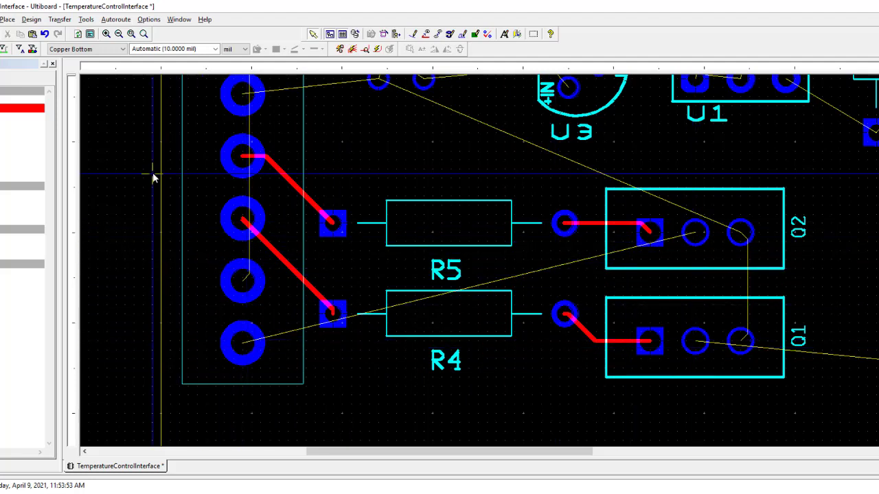
click(8, 19)
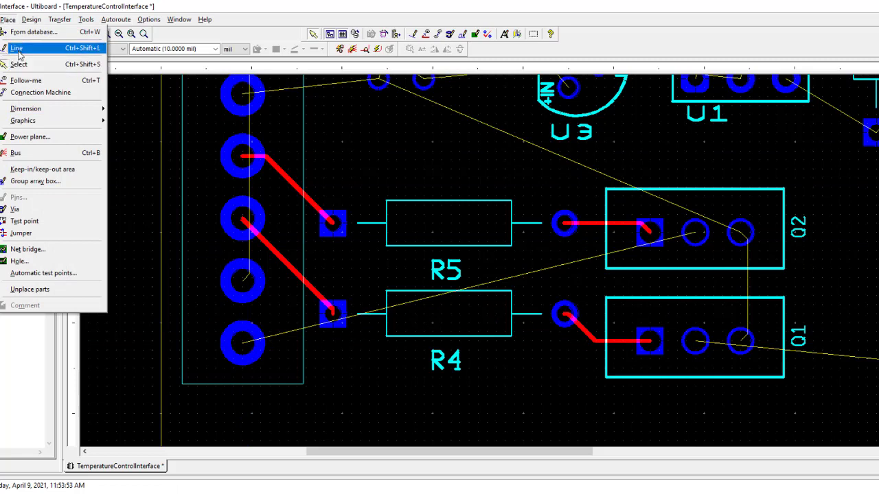
click(17, 48)
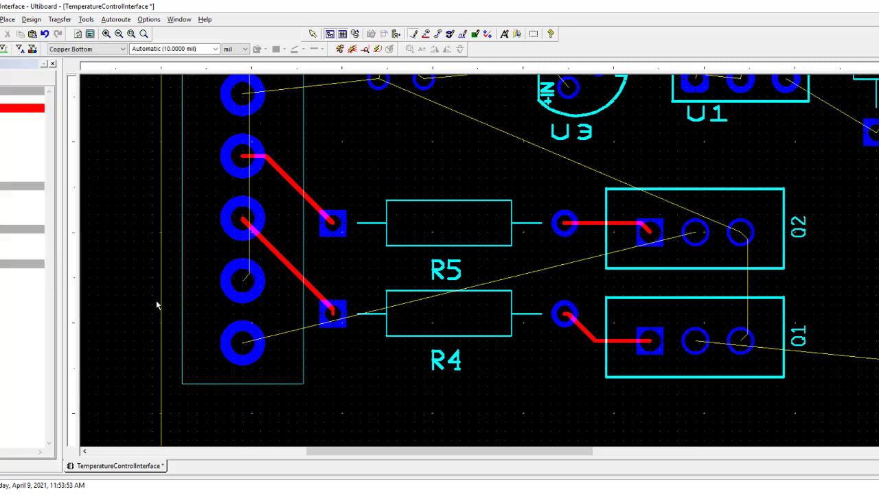
click(246, 345)
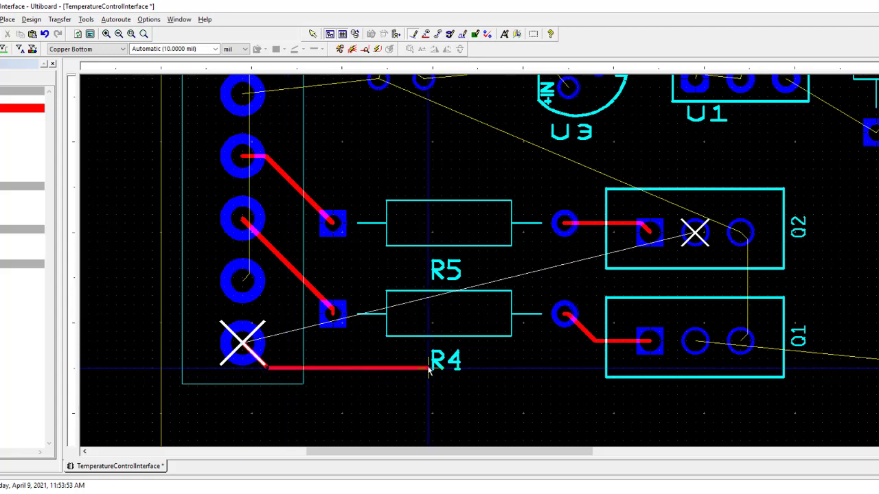
click(409, 368)
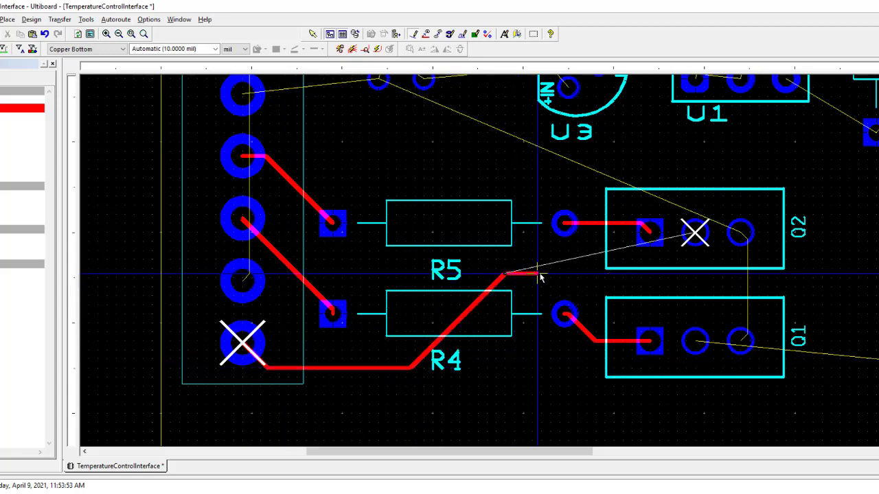
click(673, 274)
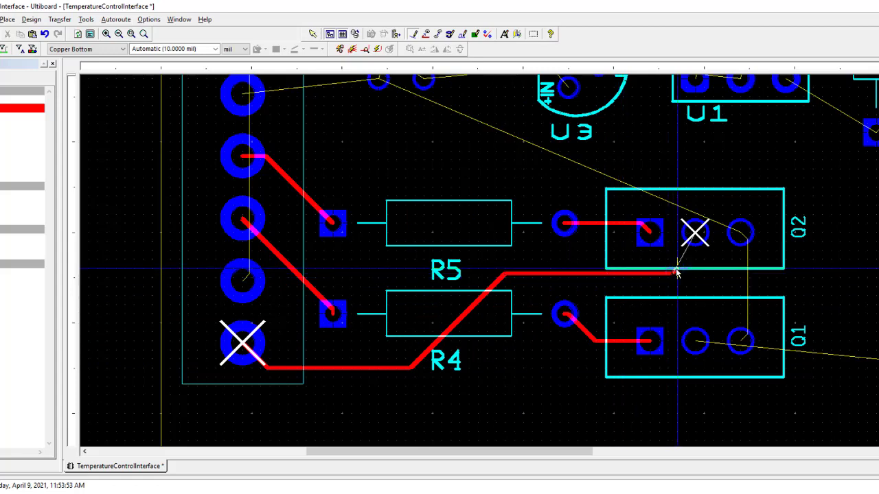
click(694, 234)
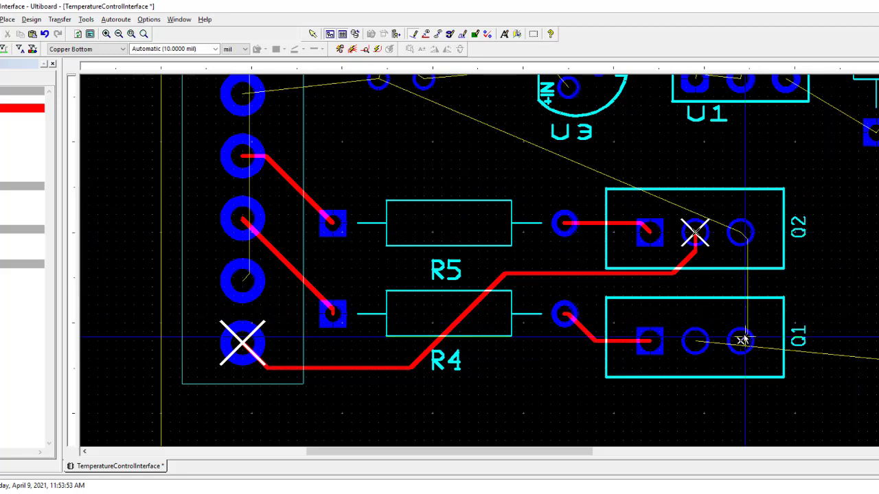
Route a bottom-copper trace from Q2's third pad above R5 to J1's fourth pad
click(741, 233)
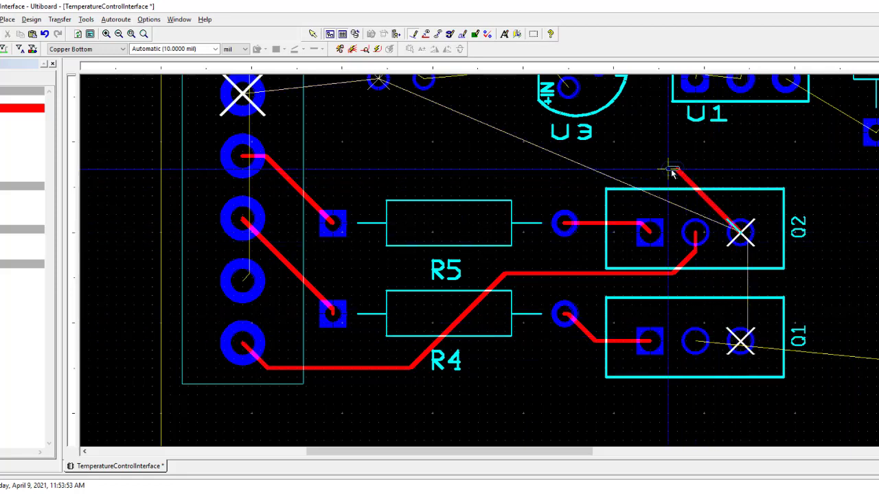
click(353, 168)
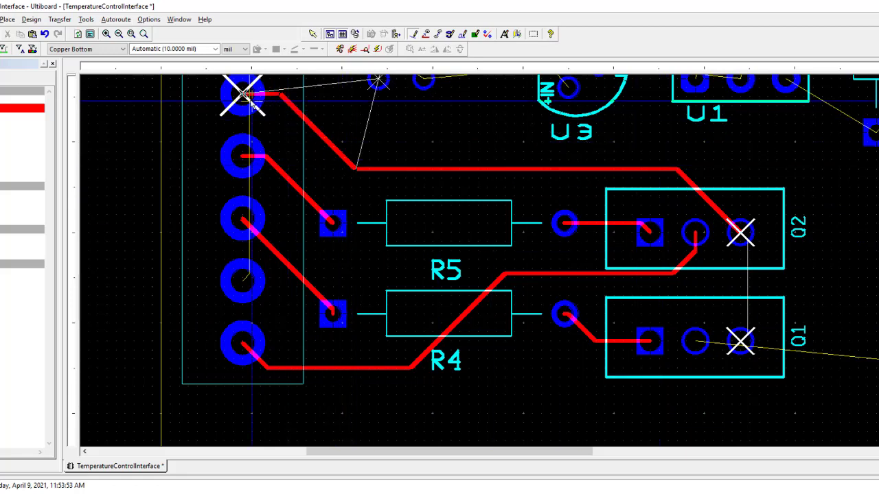
click(242, 96)
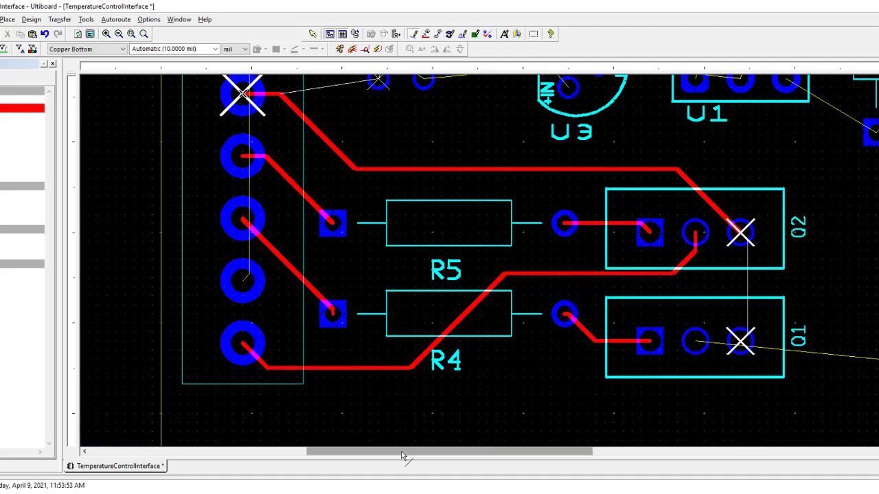
Route a straight bottom-copper trace from Q2's third pad down to Q1's third pad
drag(402, 455, 462, 457)
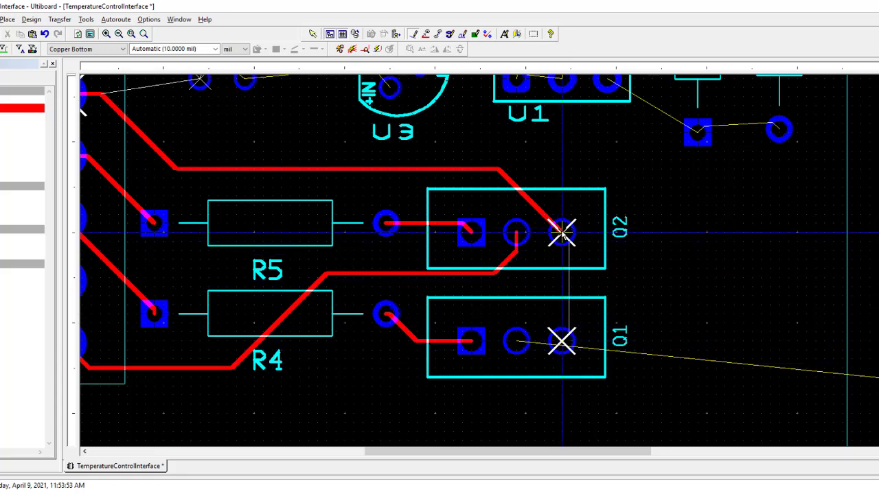
click(562, 232)
click(562, 339)
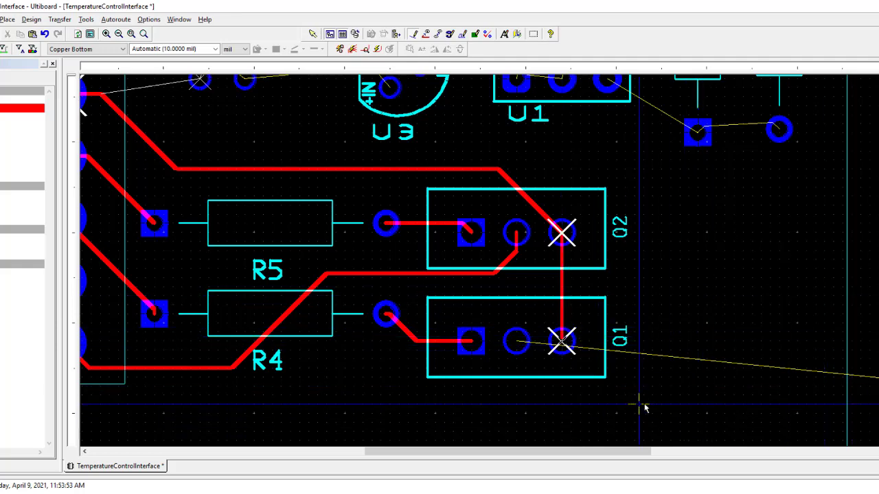
Route a bottom-copper trace from Q1's middle pad, passing below Q1, to R3's lower pad
scroll(660, 398, down, 1)
scroll(728, 385, down, 1)
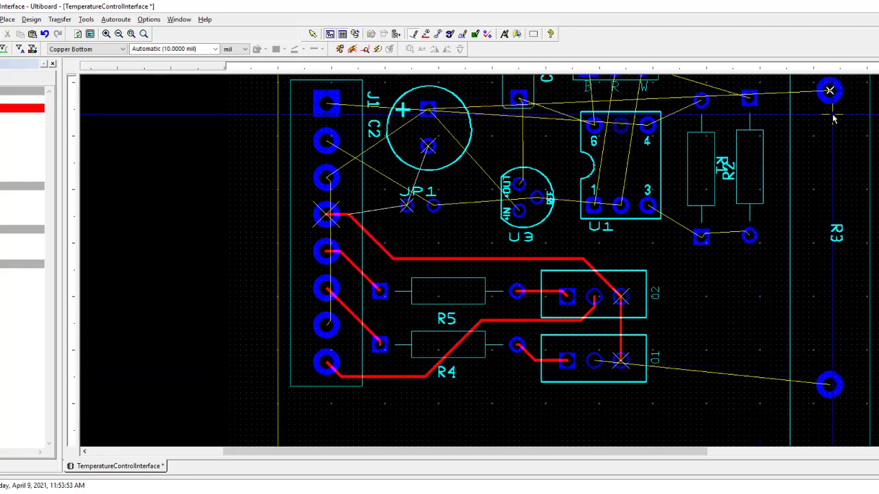
click(594, 362)
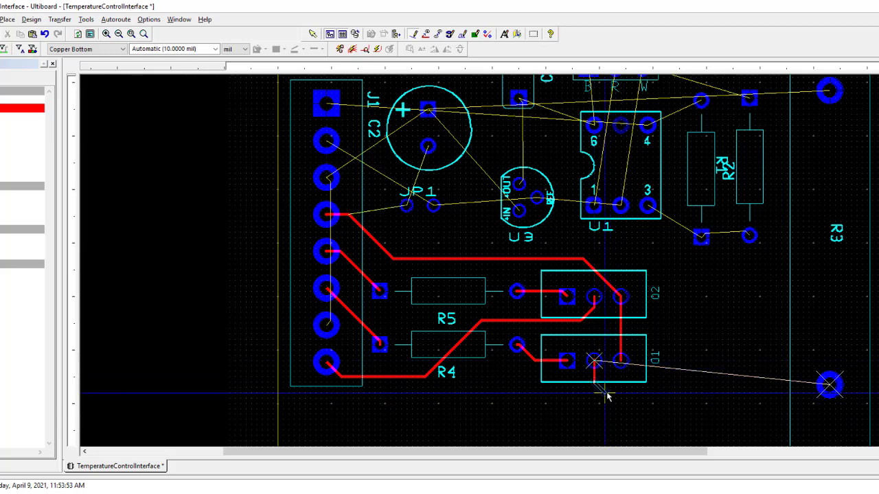
click(829, 387)
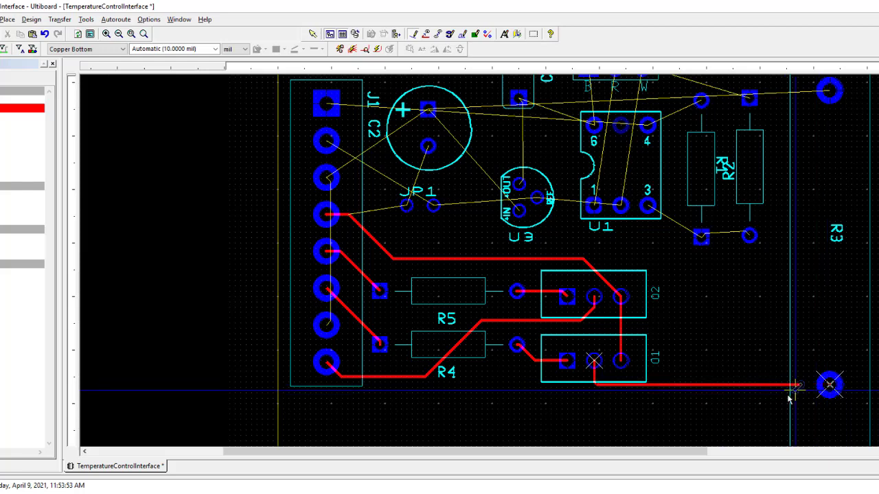
click(829, 386)
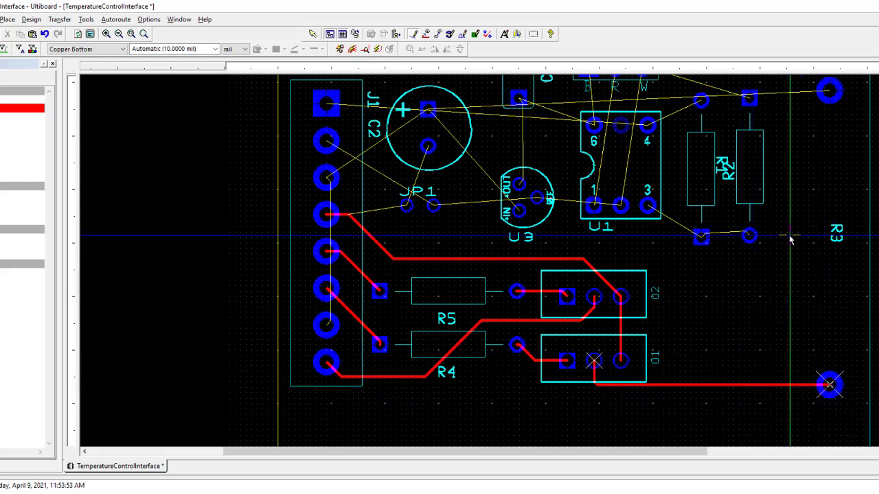
Route a bottom-copper trace from R3's upper pad along the board's upper edge and around J1's first pads to its third pad
scroll(795, 248, up, 1)
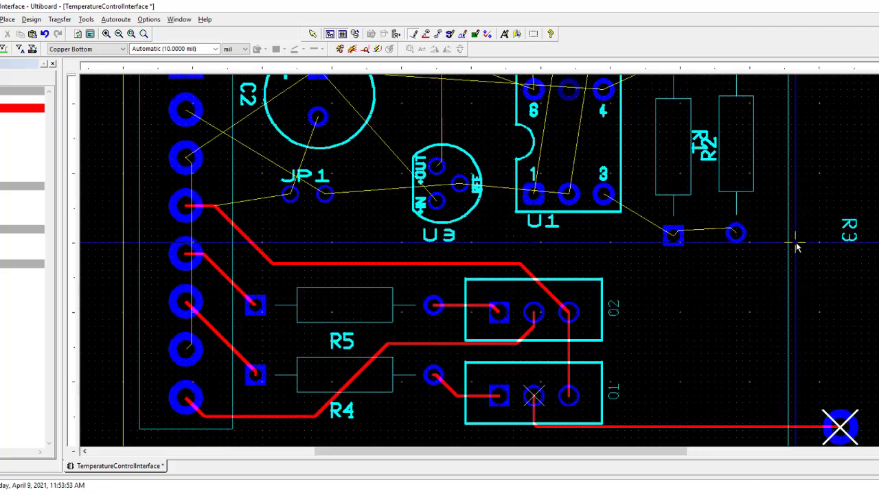
scroll(795, 247, down, 2)
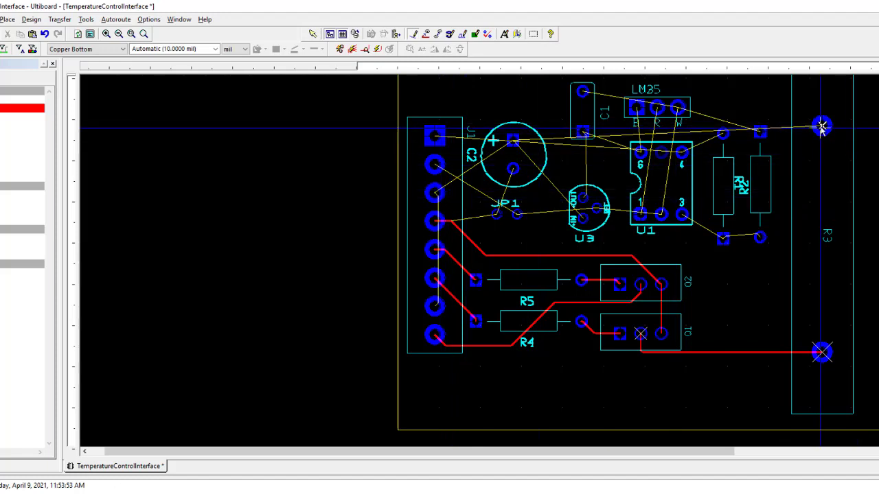
scroll(873, 251, down, 1)
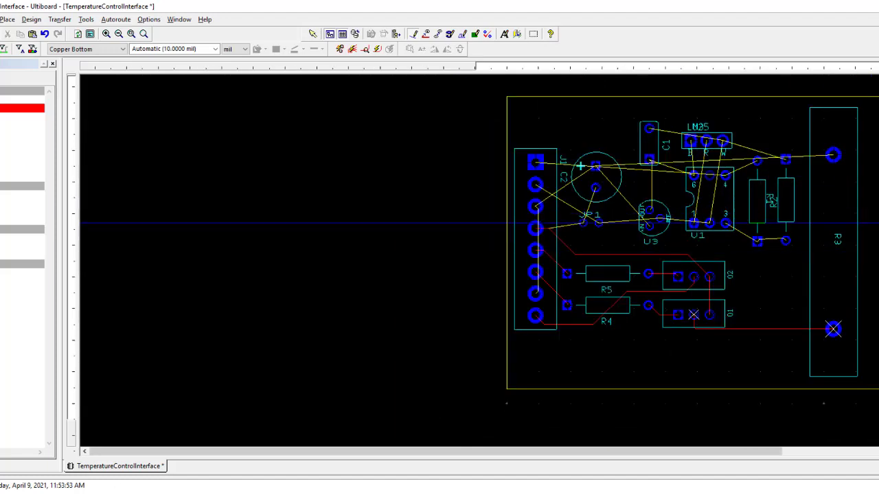
drag(878, 218, 878, 189)
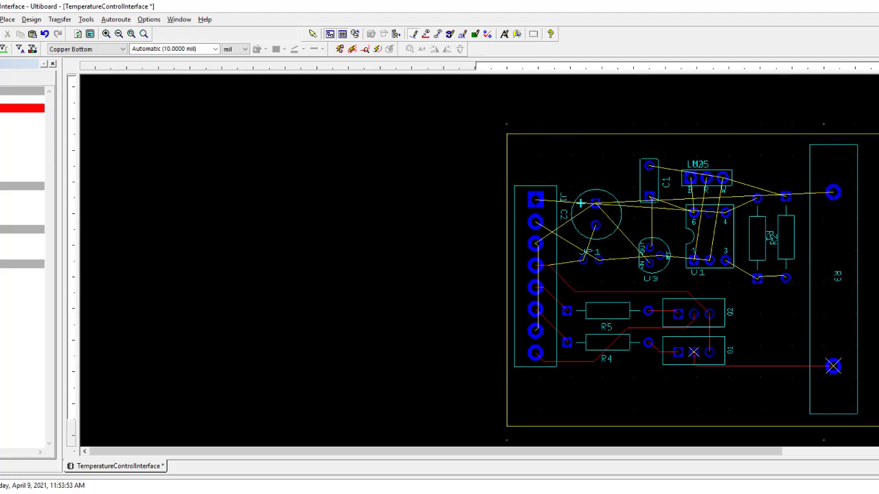
click(833, 194)
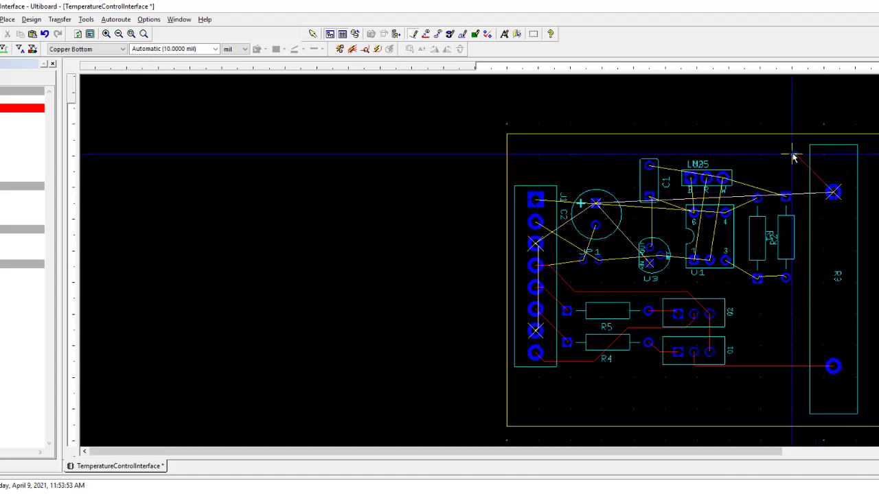
click(794, 155)
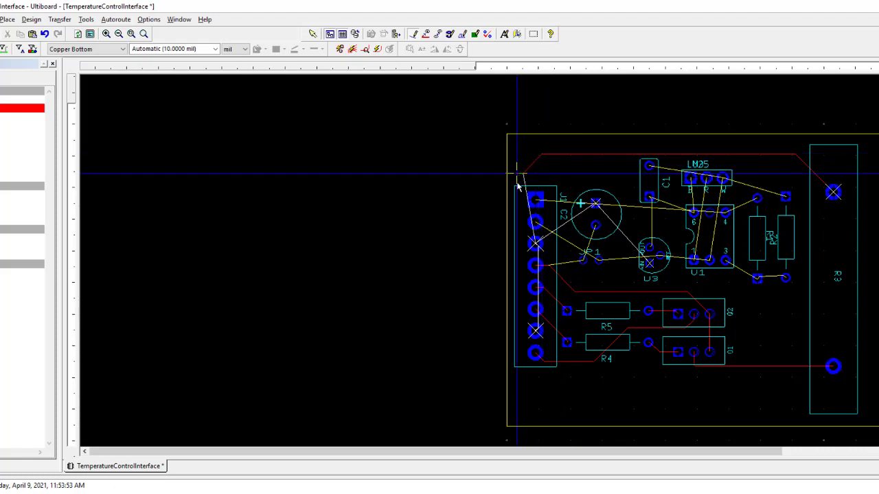
click(536, 245)
Make Copper Top the active layer and route a 10 mil trace from C2's round pad to JP1's first pad
scroll(670, 260, up, 1)
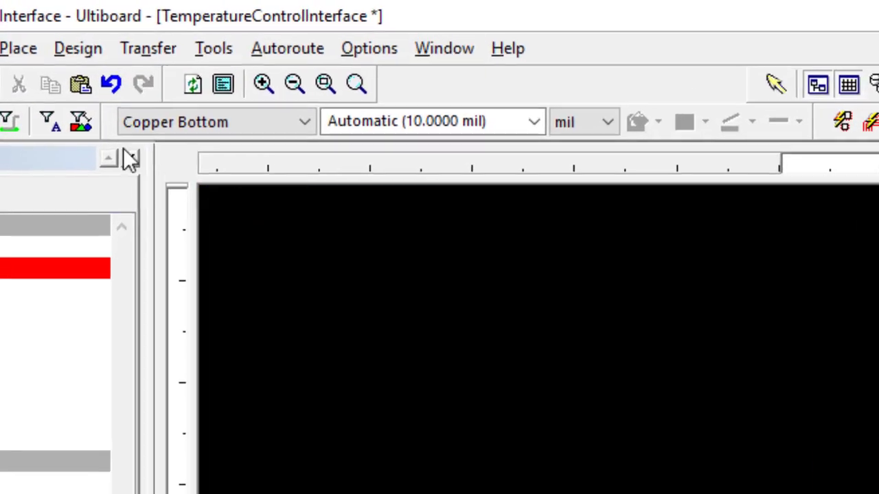
click(304, 122)
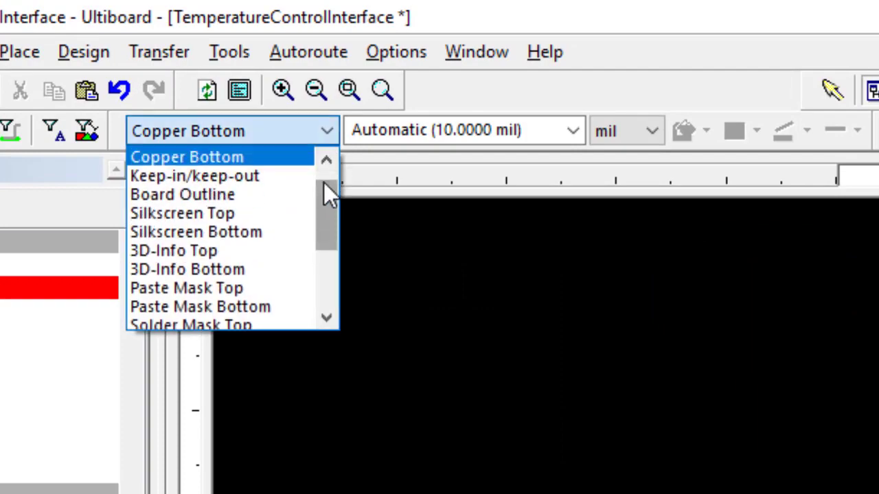
scroll(326, 190, up, 1)
click(218, 157)
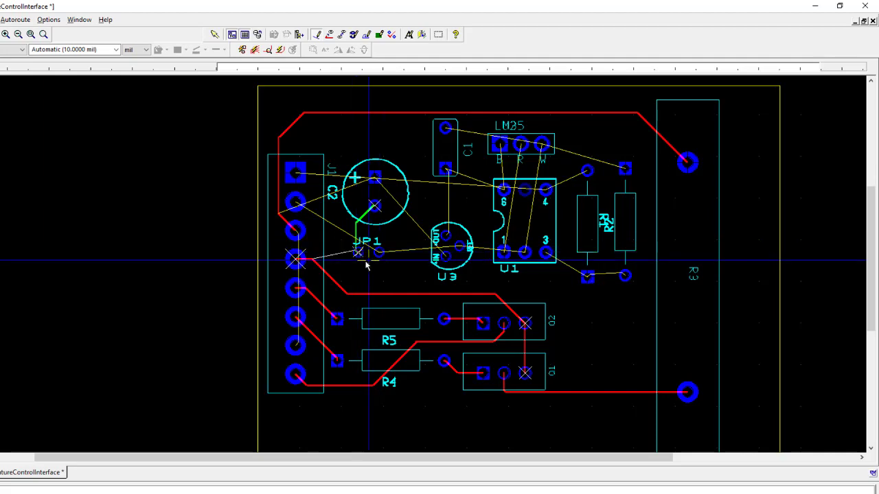
scroll(360, 239, up, 3)
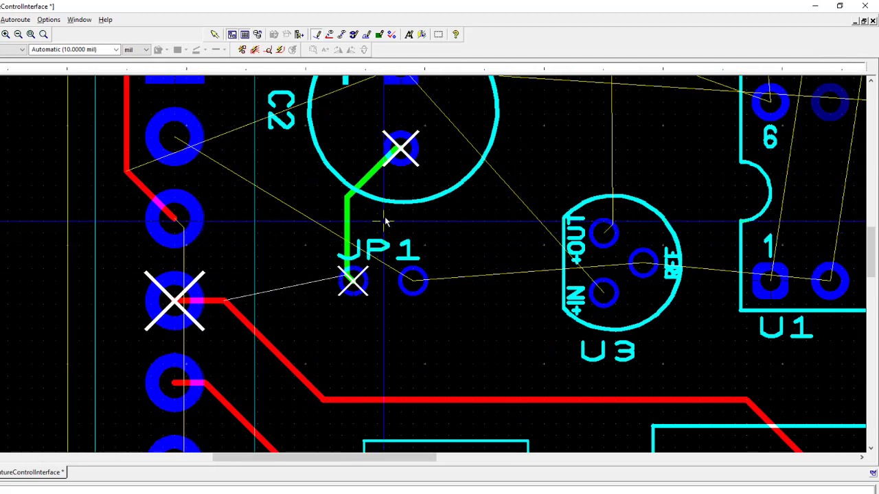
click(353, 280)
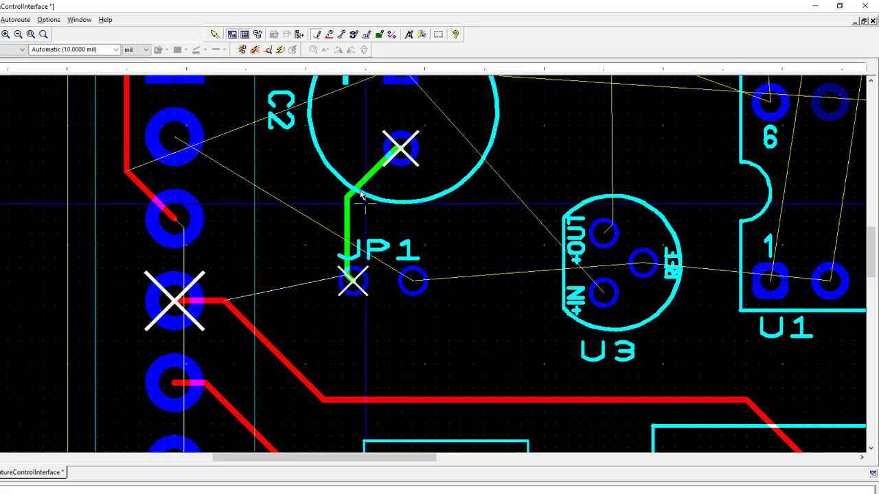
Make Copper Bottom the active layer and route a 10 mil trace from J1's second pad to JP1's second pad
click(23, 49)
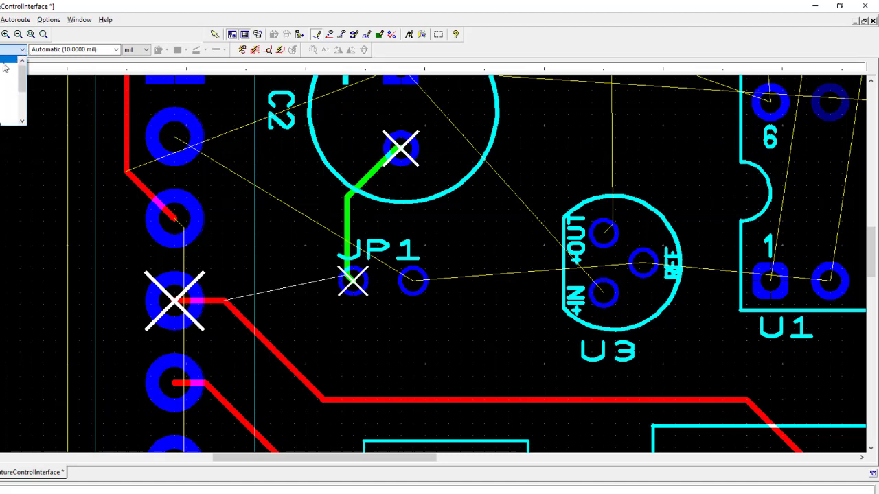
click(8, 66)
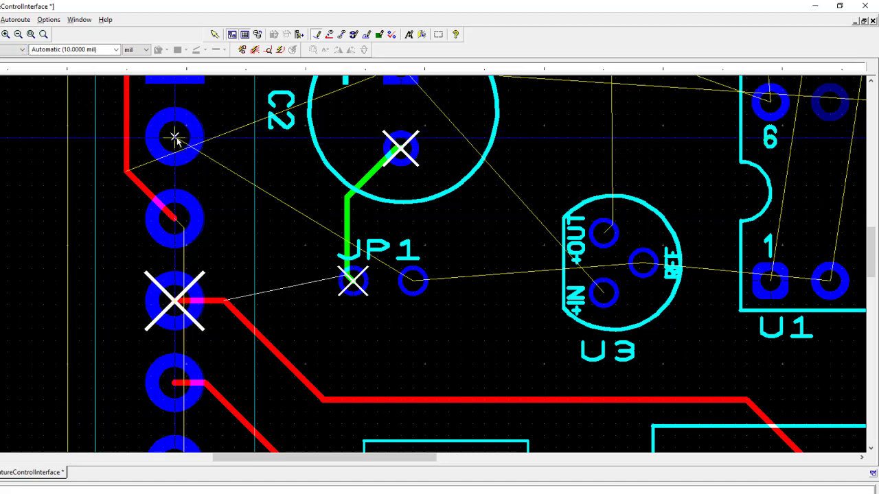
click(175, 138)
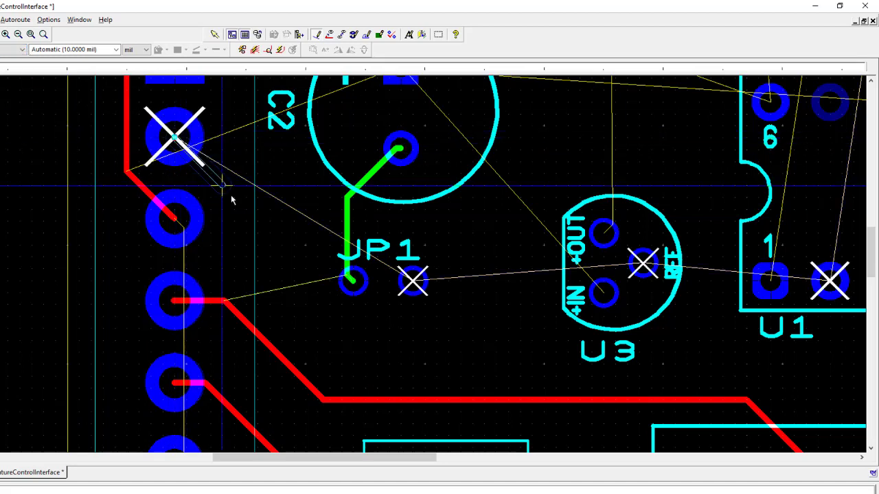
click(267, 227)
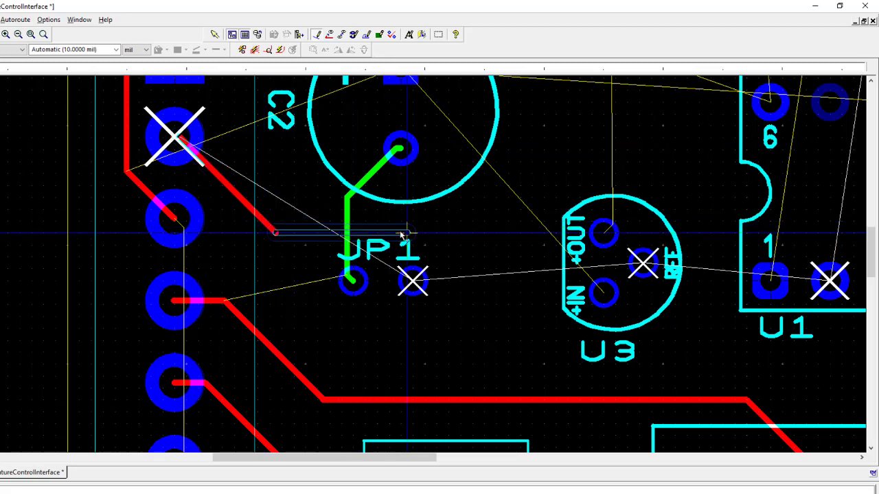
click(368, 233)
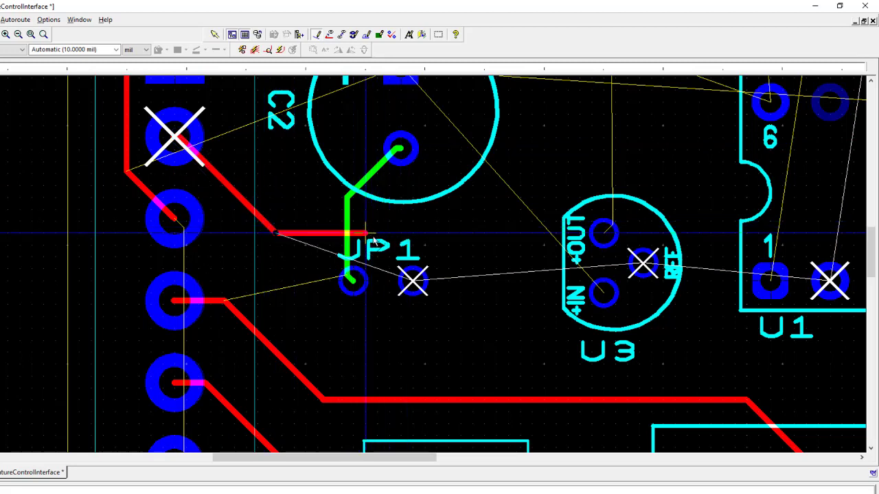
click(412, 280)
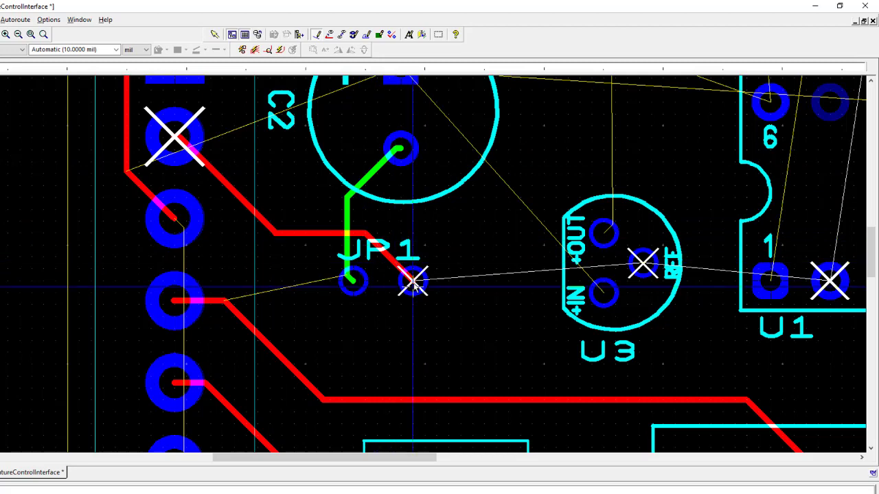
Switch to the Word project instructions and read the Step 4 wire rules and the Step 5 design checks
scroll(412, 282, down, 2)
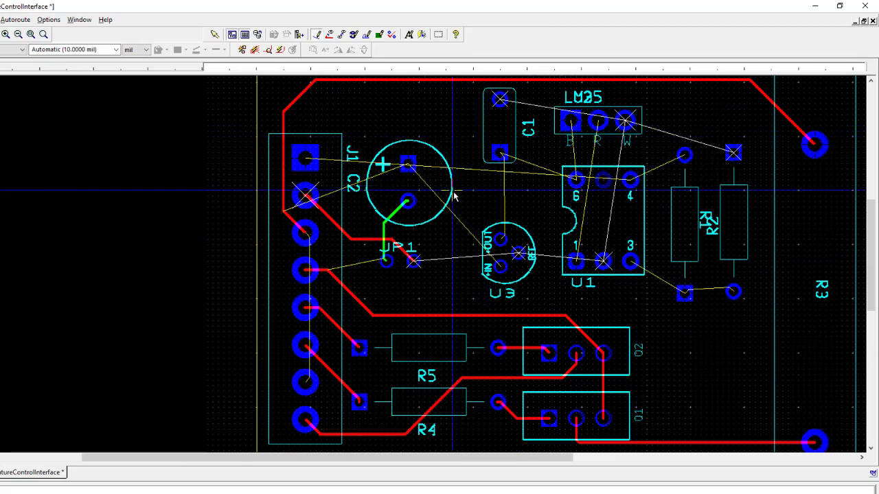
scroll(657, 362, down, 1)
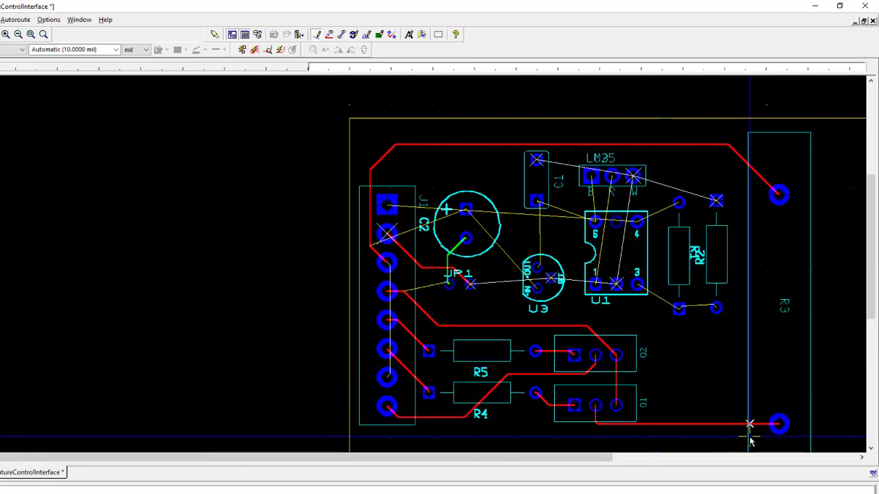
click(242, 492)
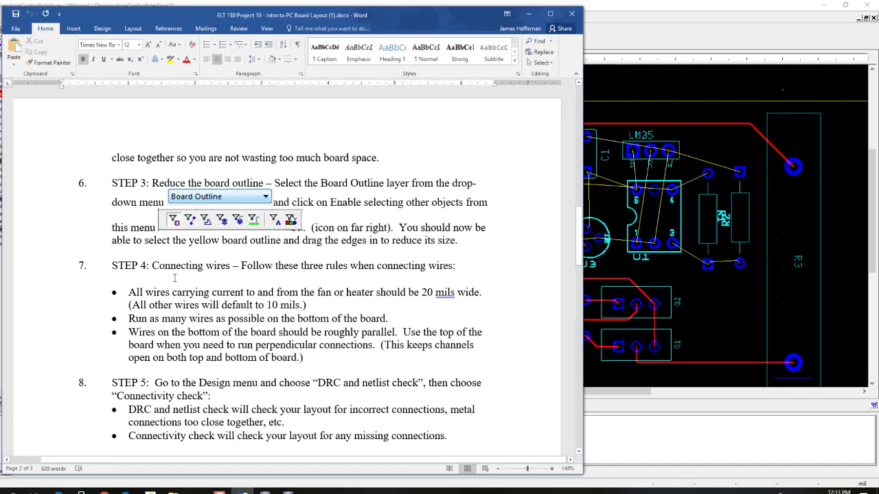
scroll(408, 227, down, 2)
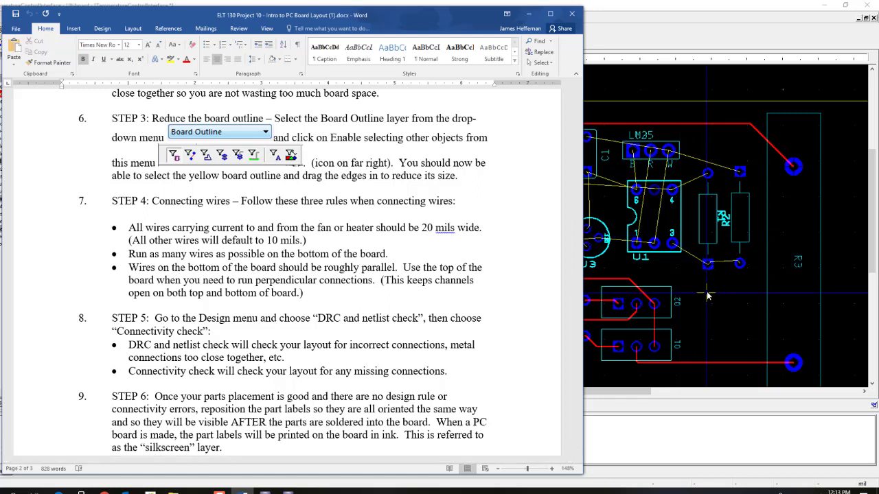
click(692, 83)
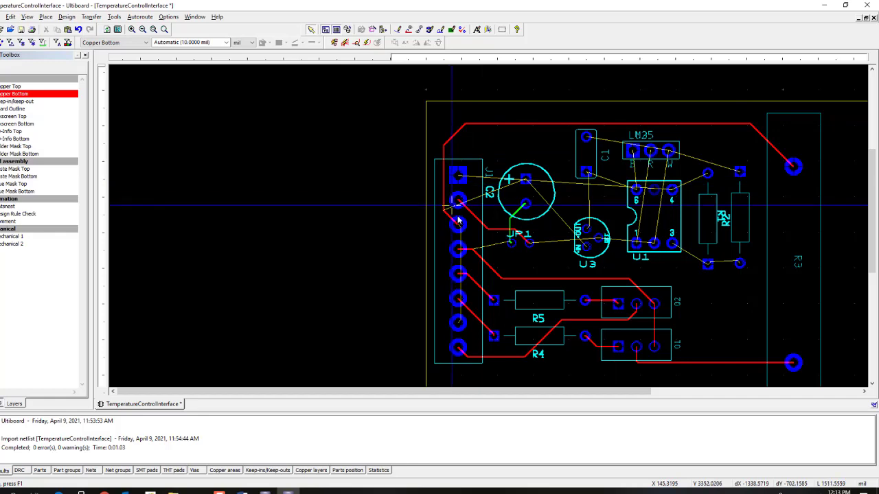
Compare the traces around Q1 and Q2 with the Multisim schematic to identify the fan and heater current paths
scroll(585, 359, down, 3)
scroll(635, 374, up, 4)
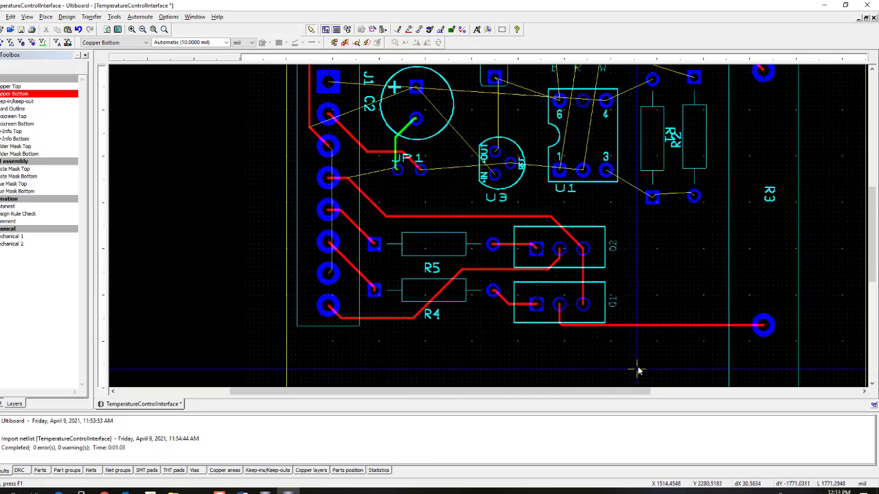
scroll(638, 371, up, 1)
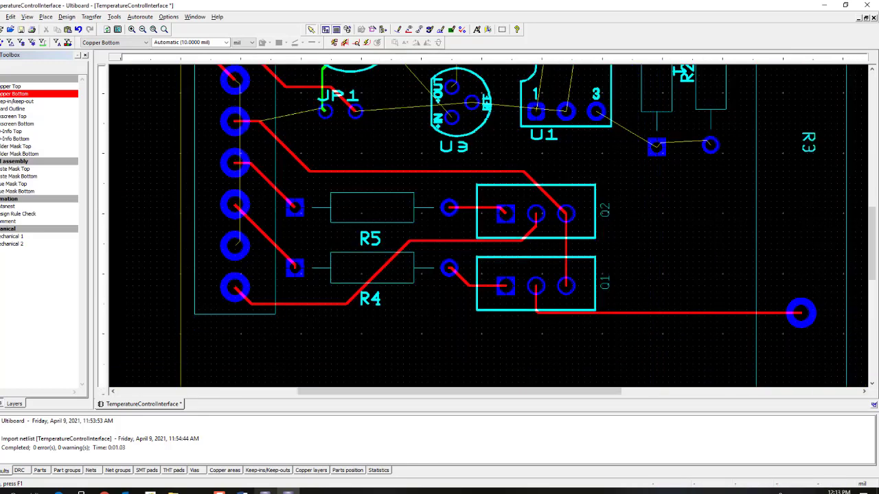
click(265, 492)
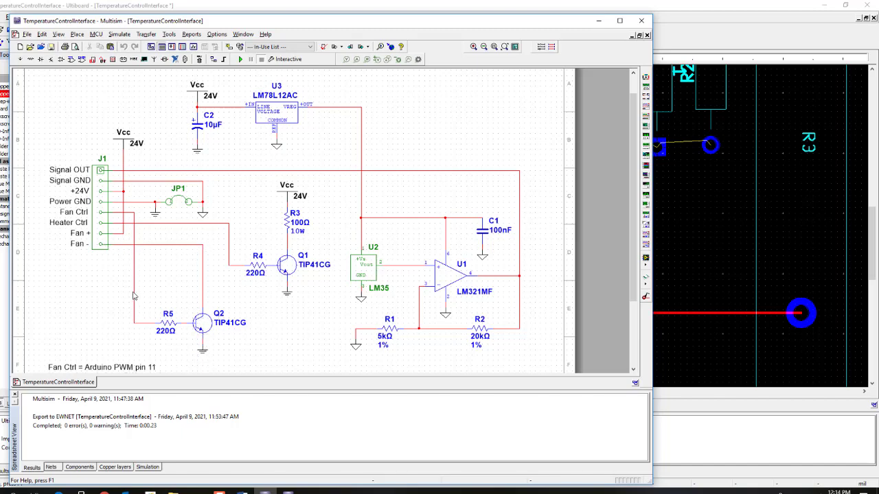
click(704, 222)
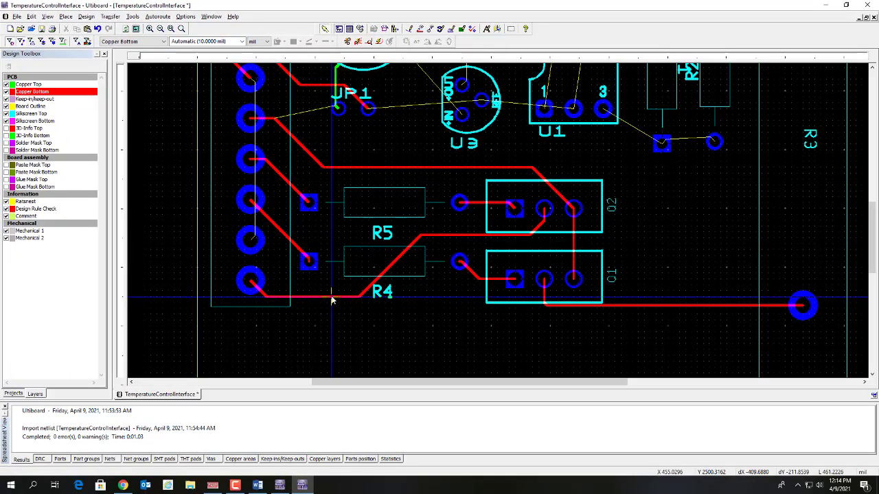
Set the width of the entire bottom-copper trace from J1's eighth pad to Q2's middle pad to 20 mil
click(332, 298)
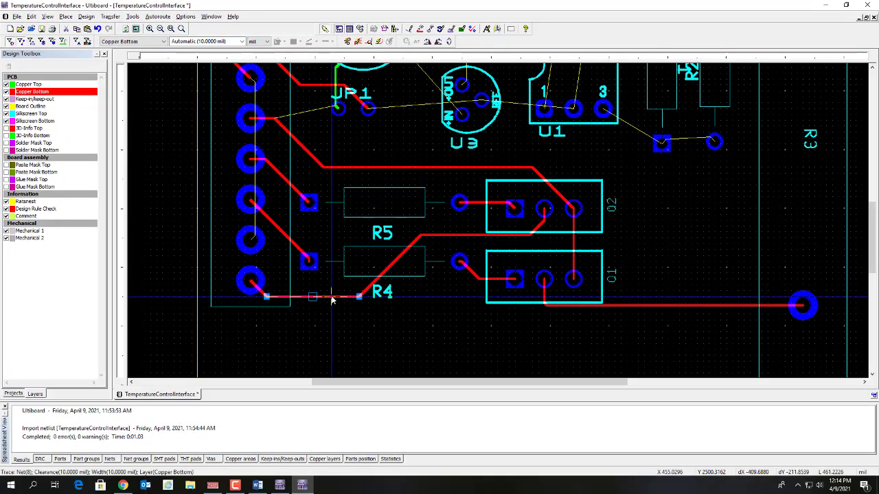
right_click(332, 300)
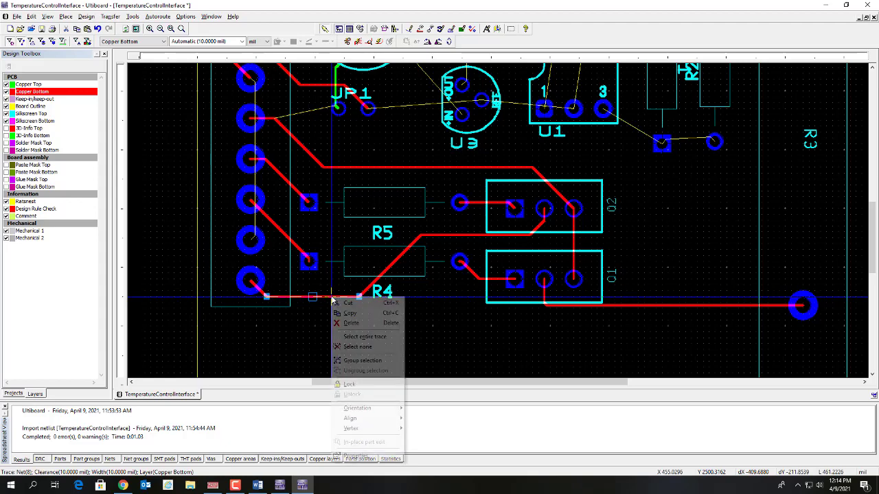
click(372, 337)
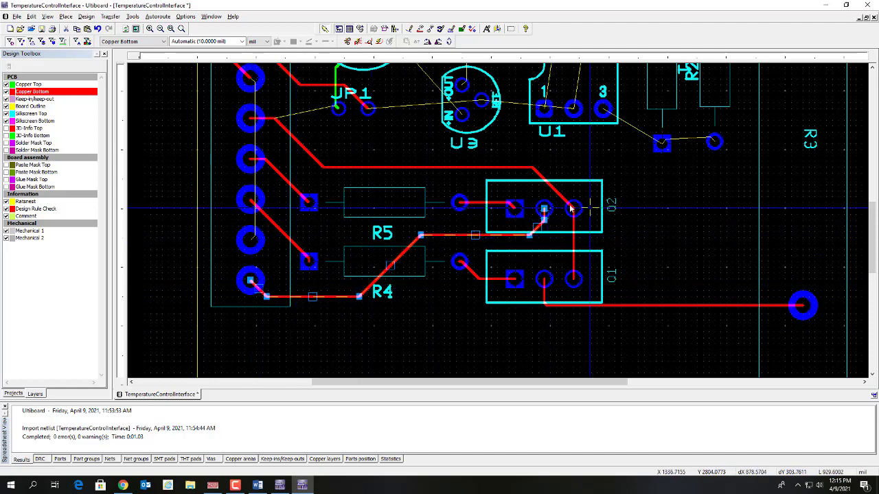
right_click(376, 288)
click(412, 443)
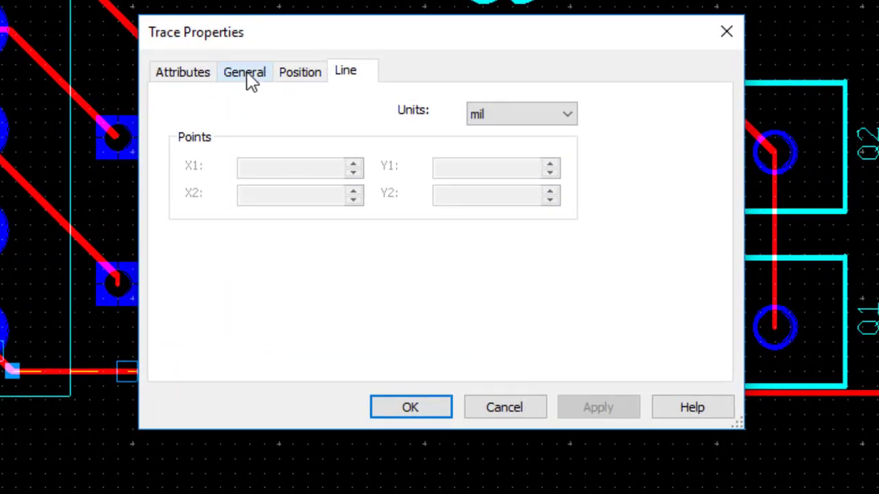
click(247, 74)
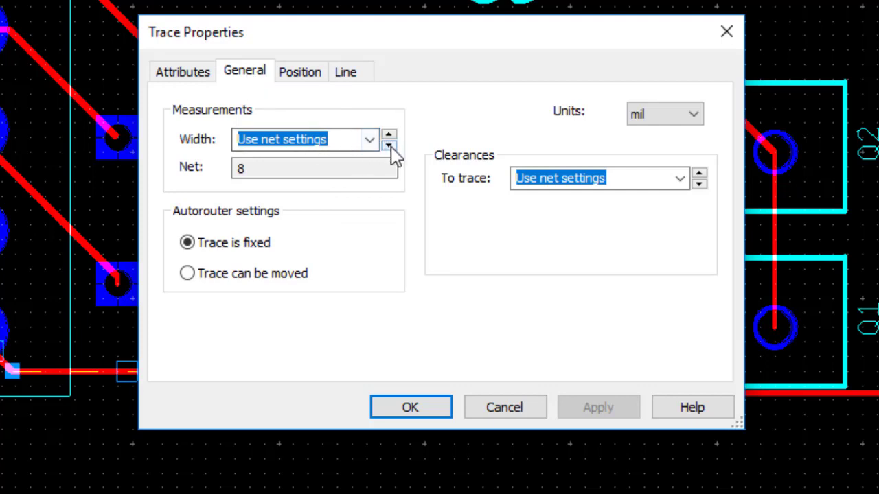
click(370, 143)
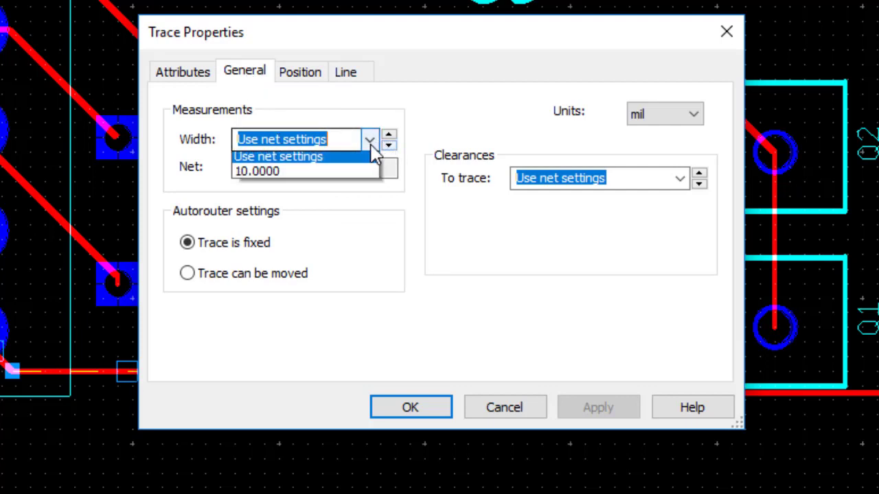
click(293, 177)
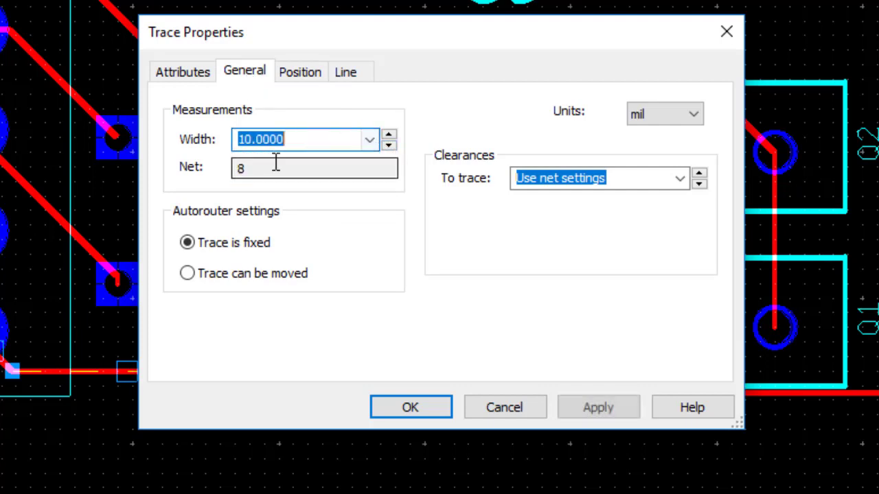
drag(254, 139, 224, 139)
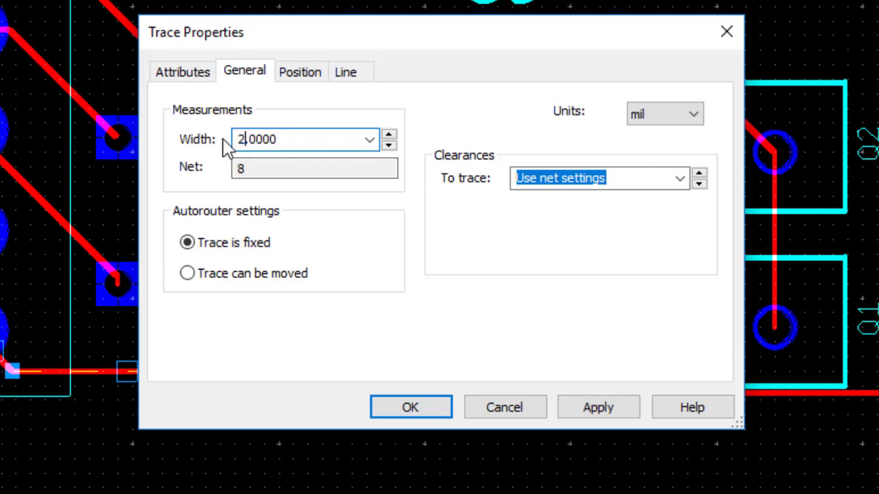
click(430, 412)
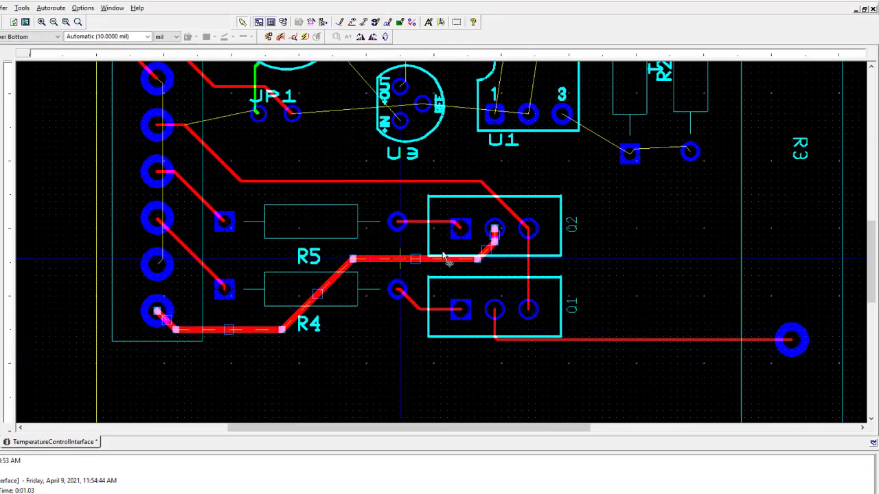
click(445, 365)
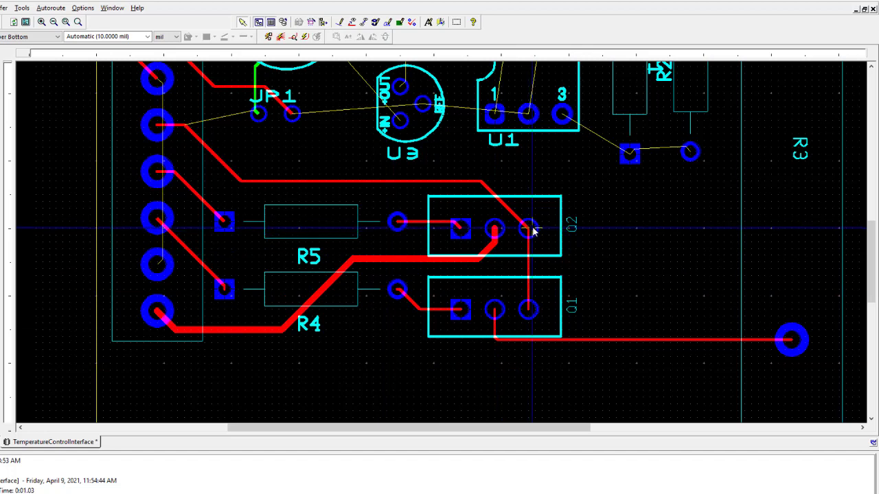
Set the width of the entire trace from J1's fourth pad through Q2's third pad to Q1's third pad to 20 mil
click(339, 183)
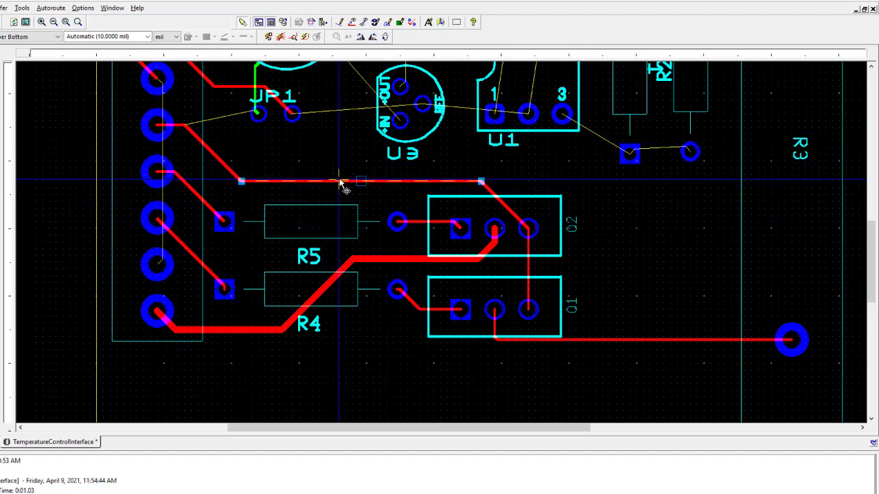
right_click(339, 184)
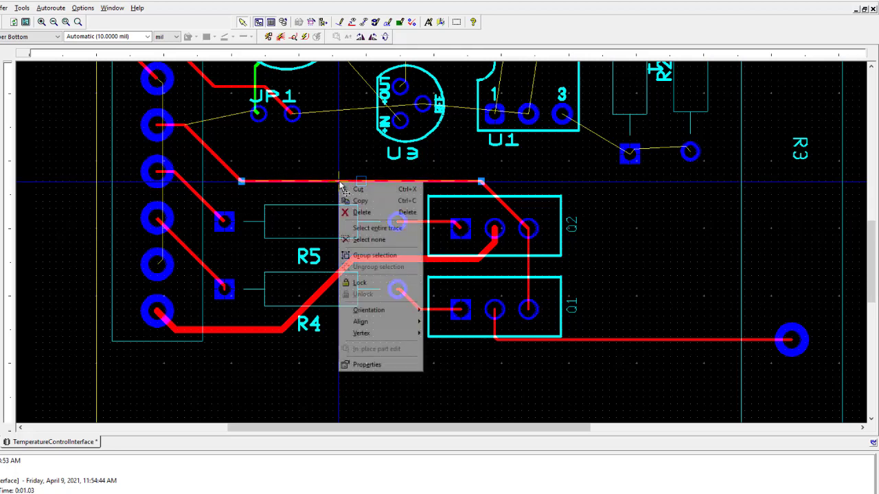
click(378, 228)
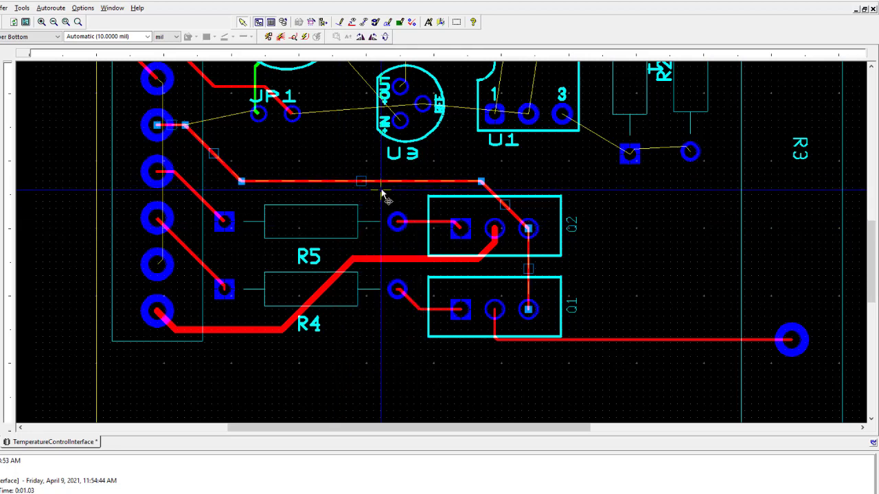
right_click(337, 185)
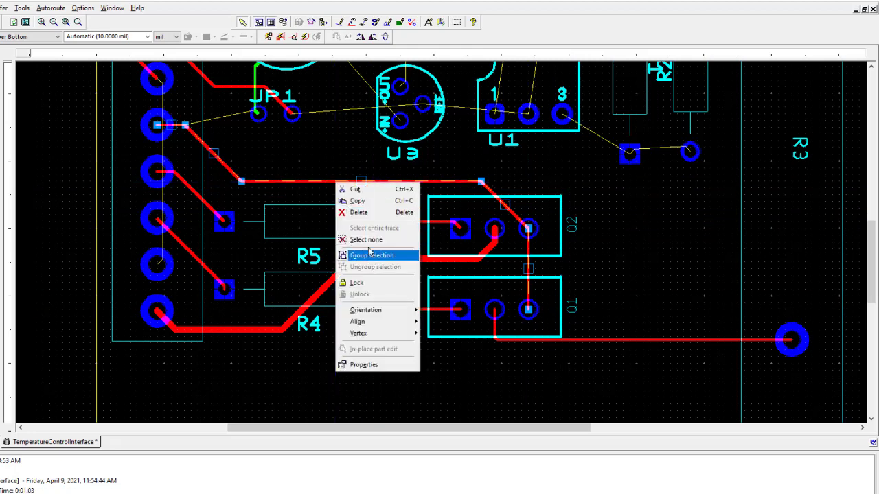
click(366, 365)
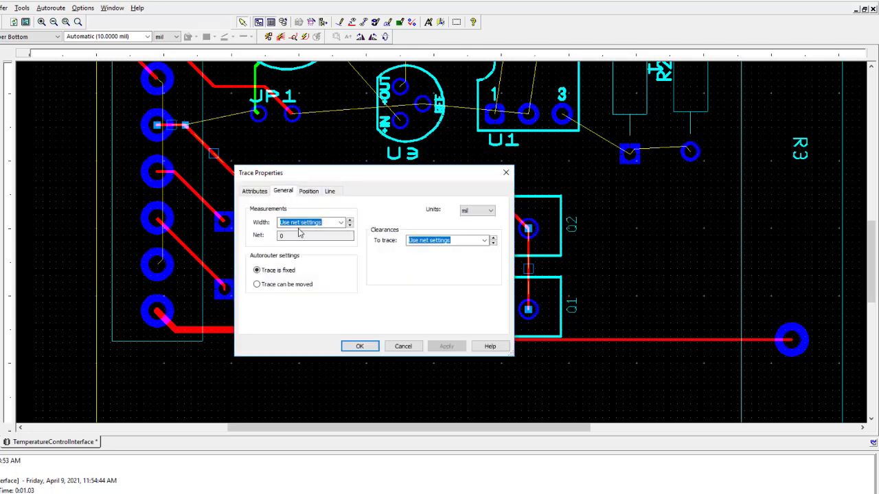
click(304, 239)
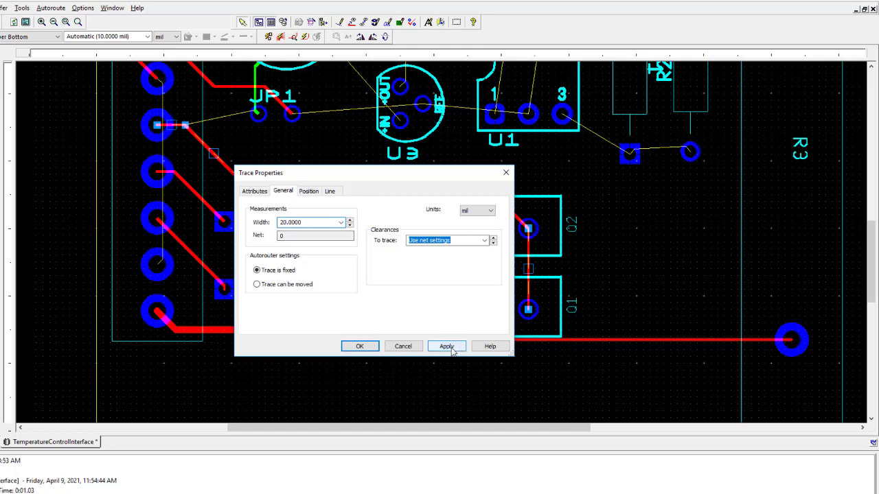
click(360, 347)
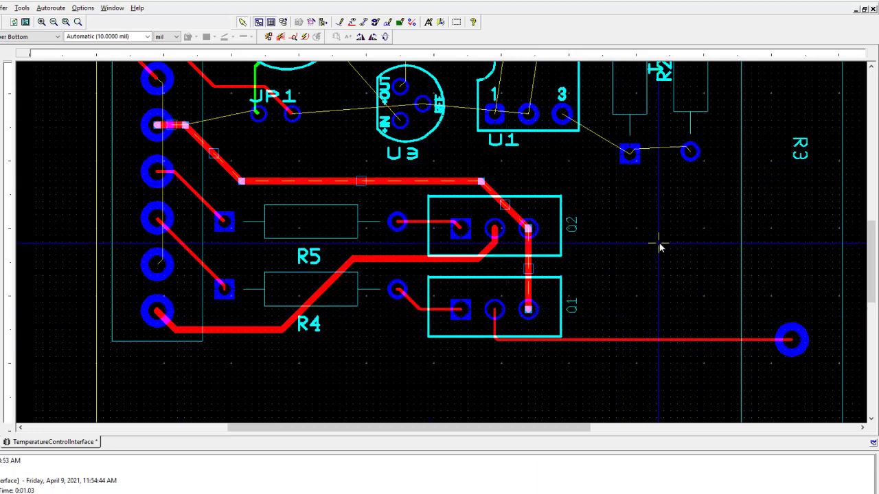
Switch to the Word instructions and read the label-positioning guidelines, the J1 connector label example and Step 8, and return to the board layout
scroll(660, 245, up, 2)
scroll(659, 245, down, 4)
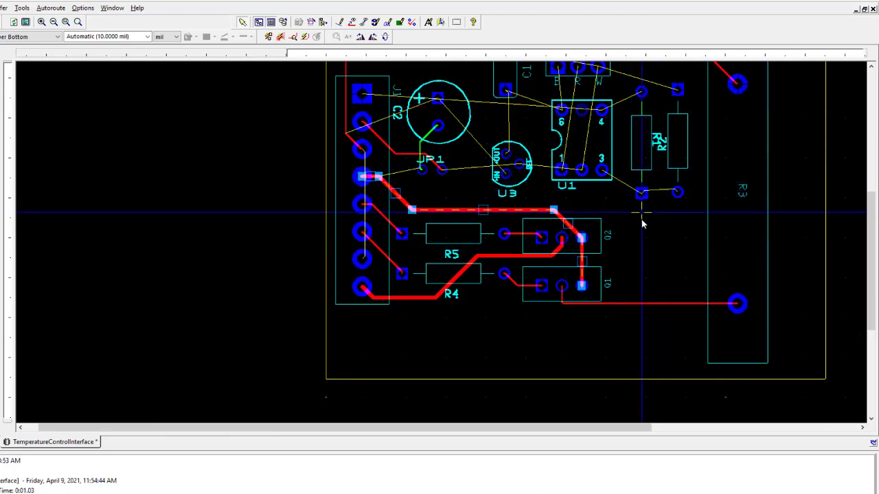
scroll(608, 350, down, 1)
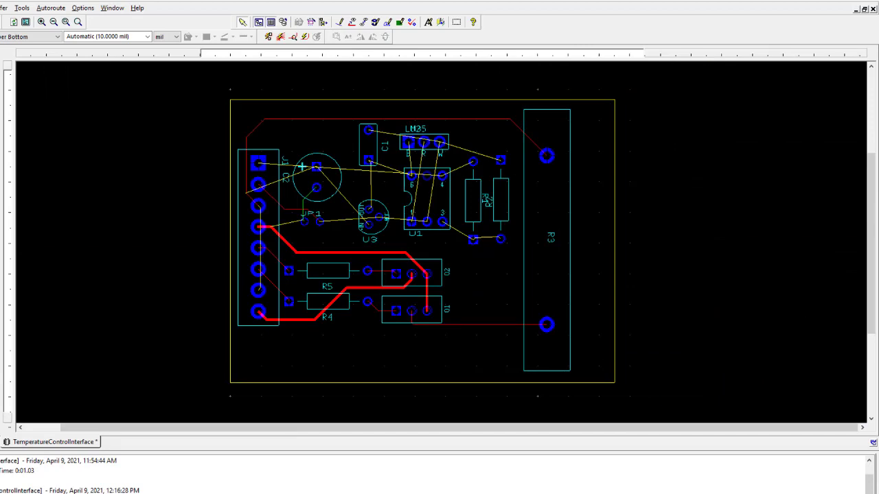
click(166, 493)
scroll(187, 233, up, 5)
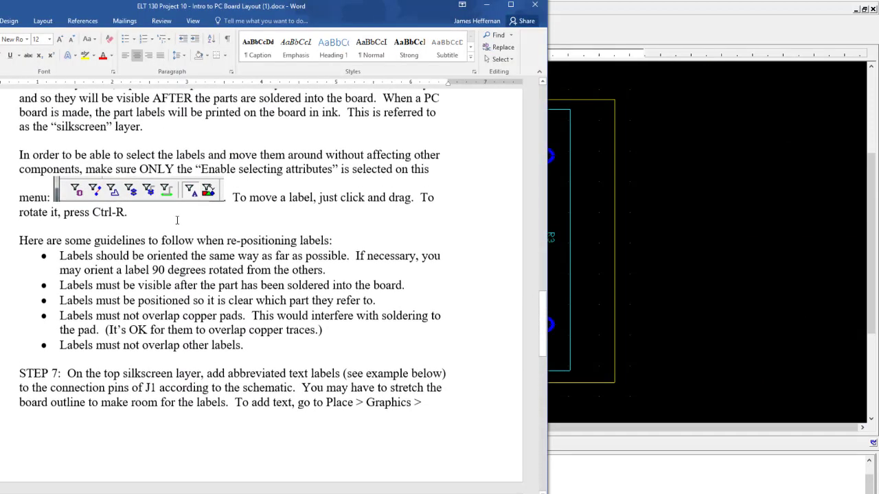
scroll(128, 264, down, 10)
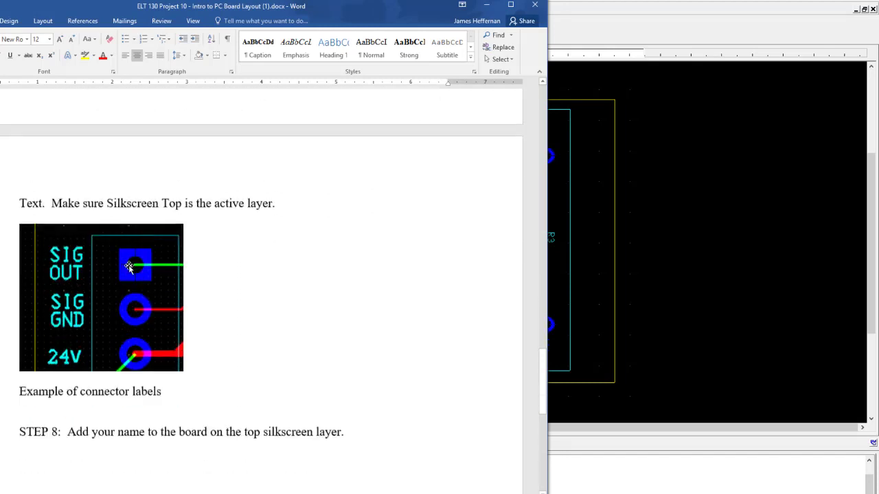
scroll(232, 278, up, 1)
scroll(232, 278, up, 1)
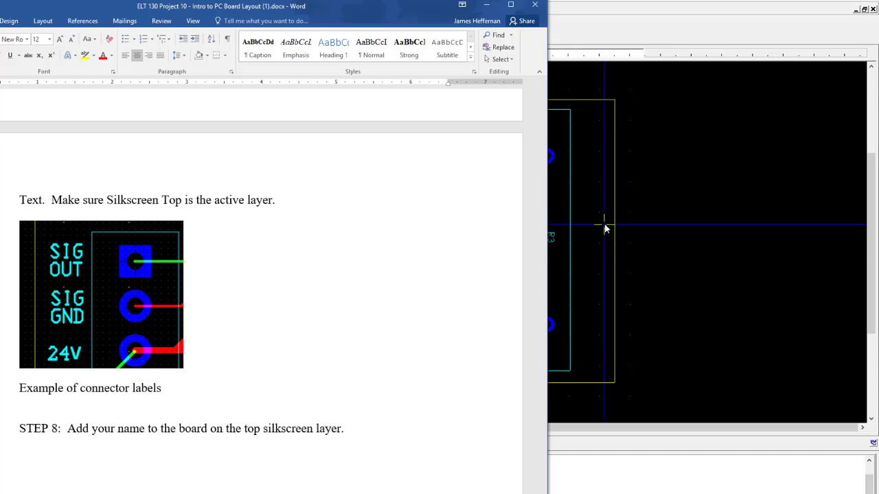
click(661, 213)
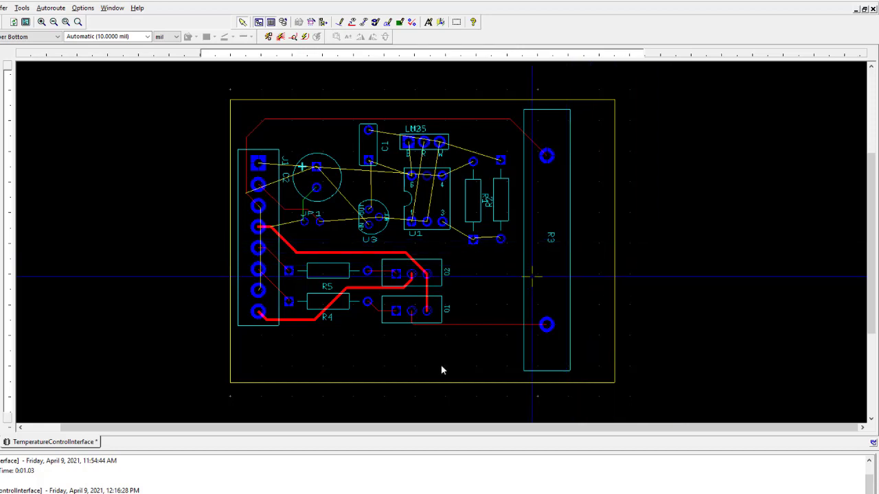
mouse_move(616, 493)
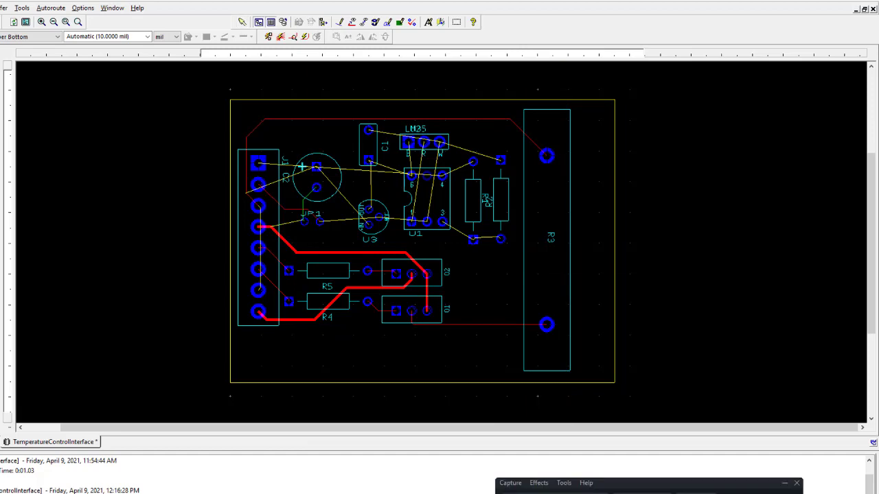